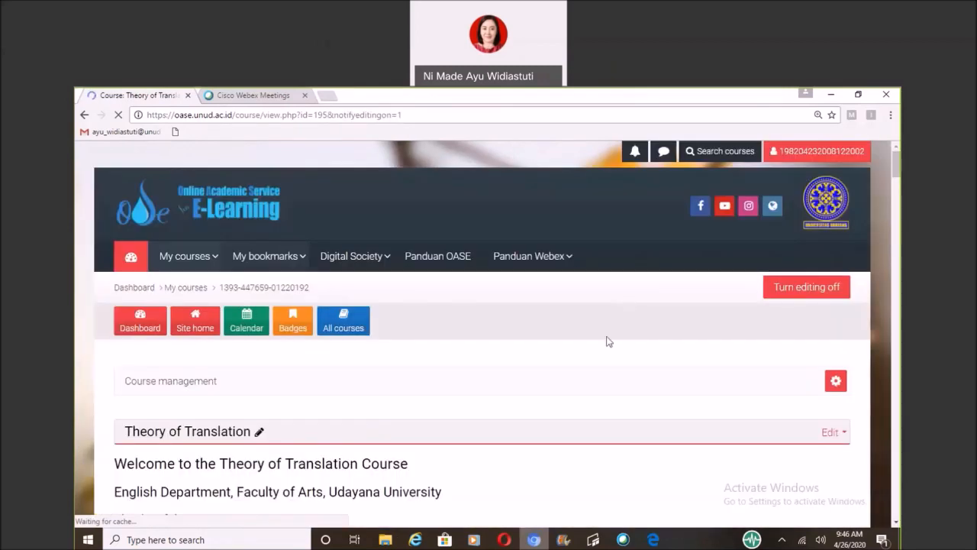
Add a new Assignment activity to Week 1 of the Theory of Translation course.
scroll(575, 369, down, 3)
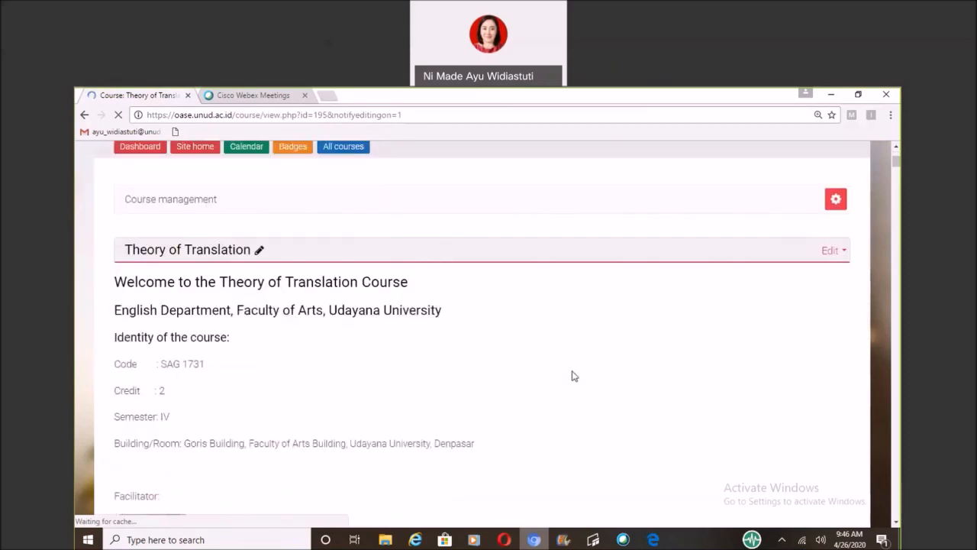
scroll(574, 376, down, 10)
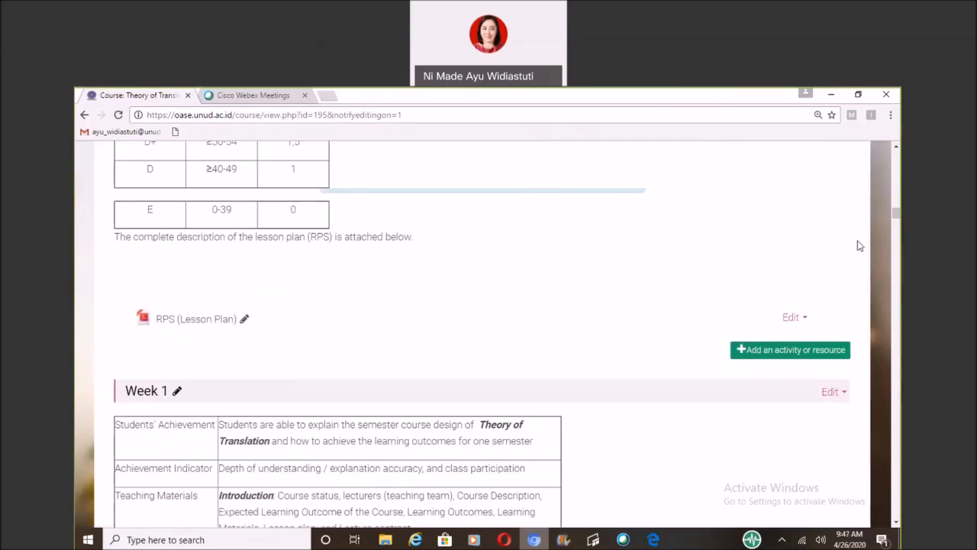
scroll(116, 408, down, 1)
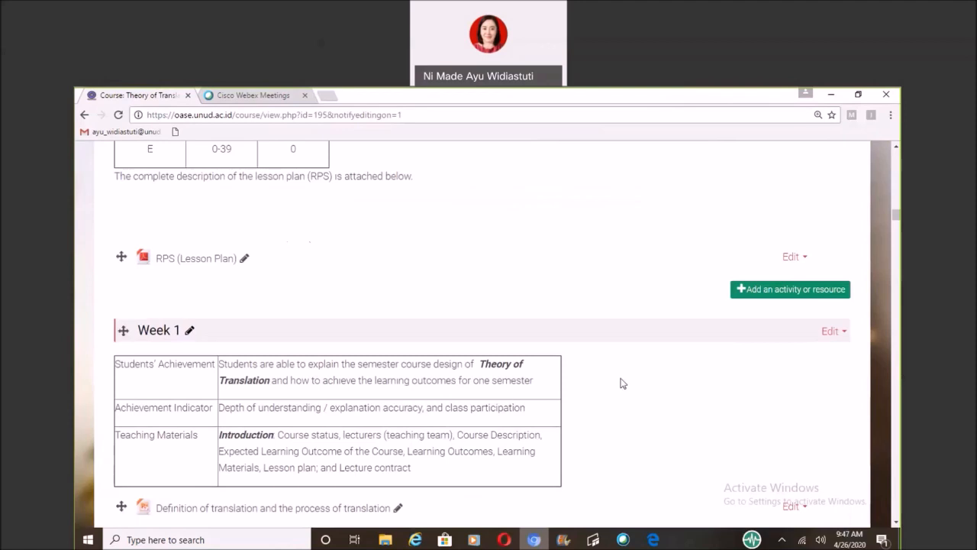
scroll(619, 384, down, 1)
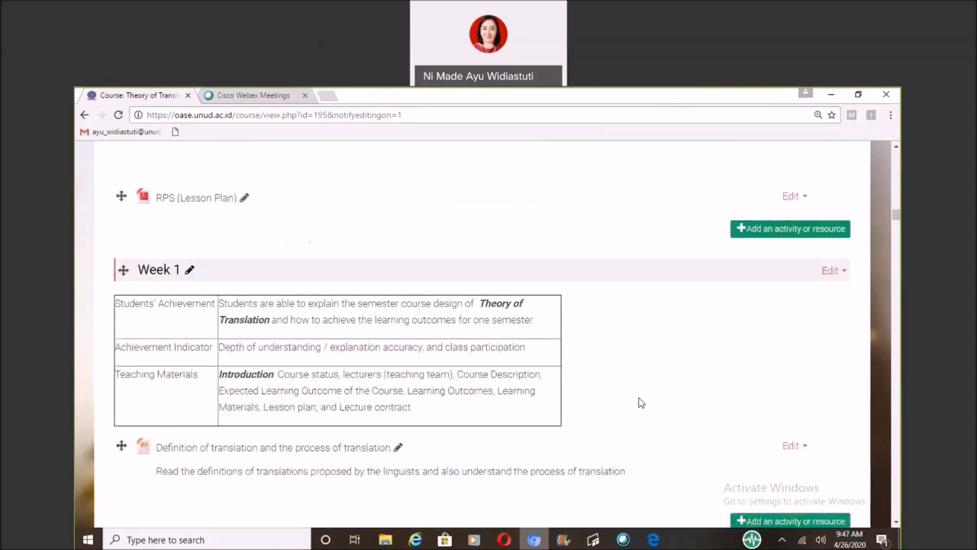
scroll(638, 399, down, 3)
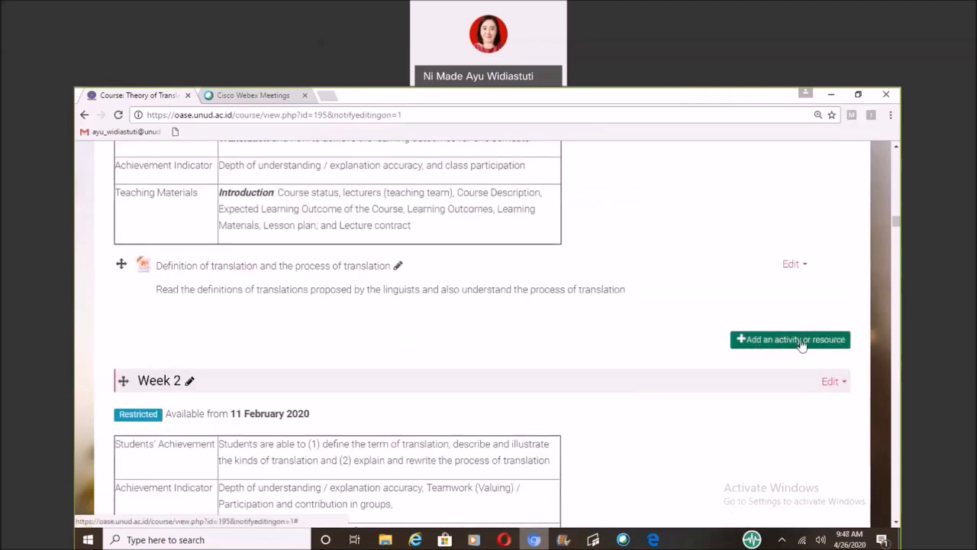
click(768, 340)
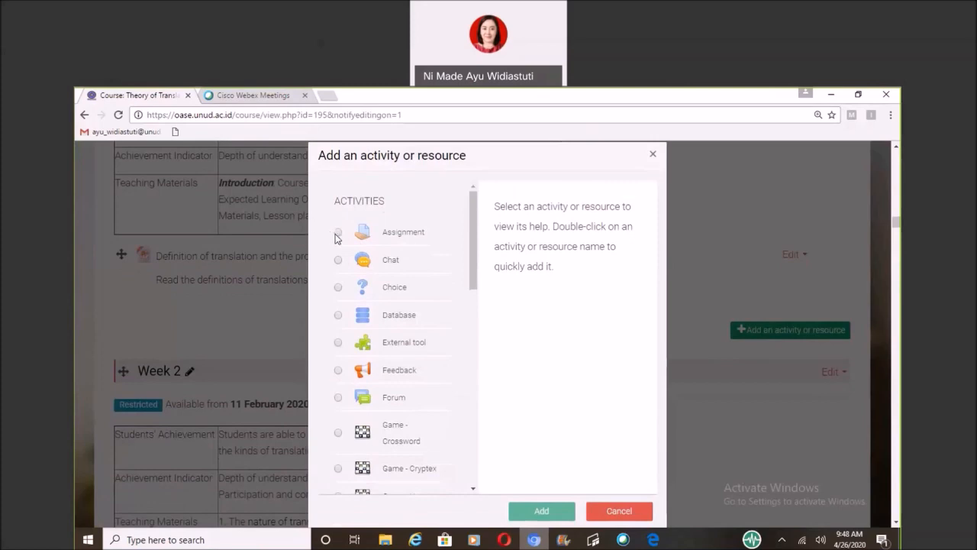
click(336, 233)
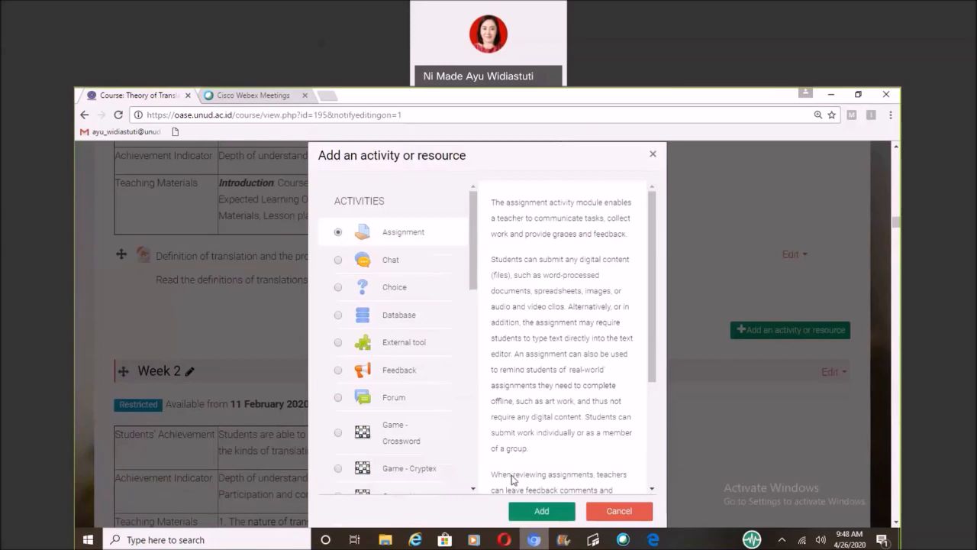
click(521, 504)
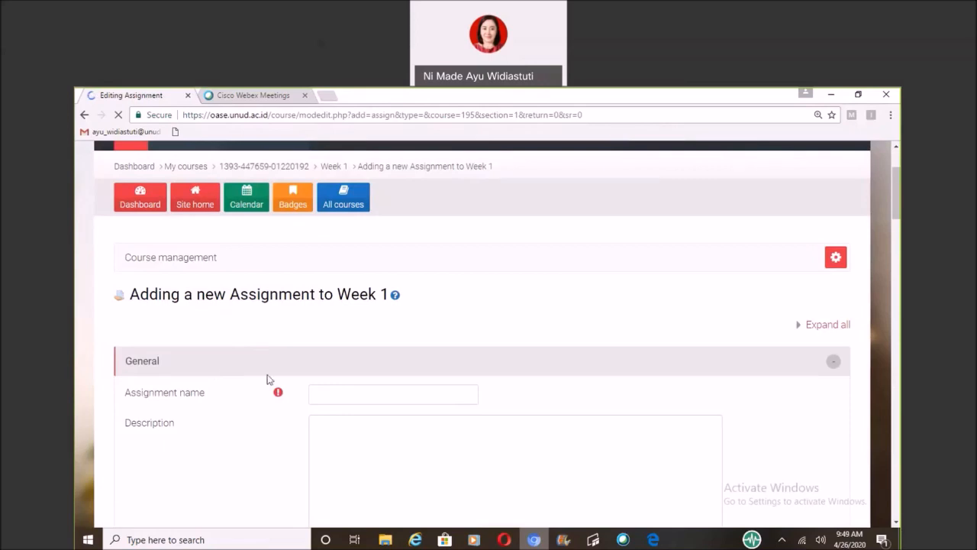
Name the assignment "Summary Artikel Jurnal".
click(327, 394)
scroll(344, 299, down, 2)
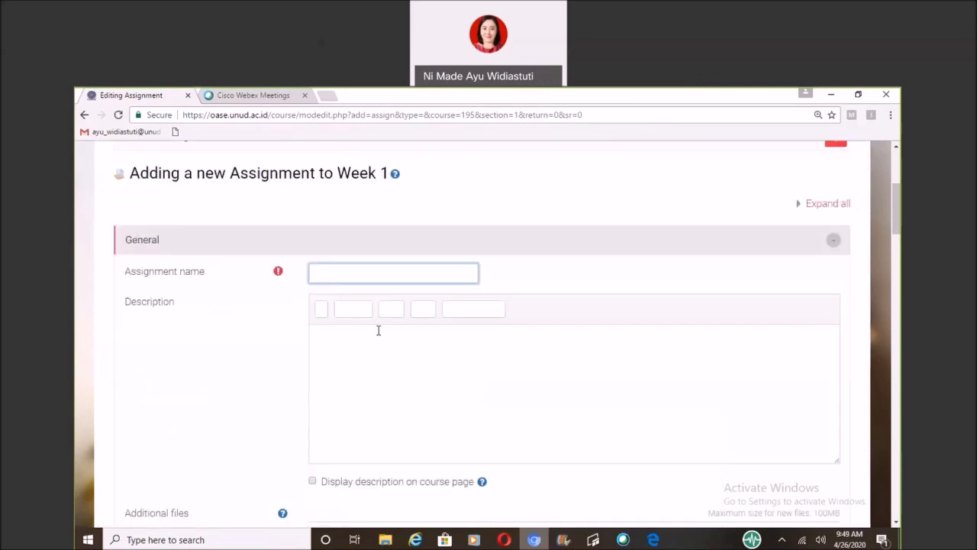
text(Summary )
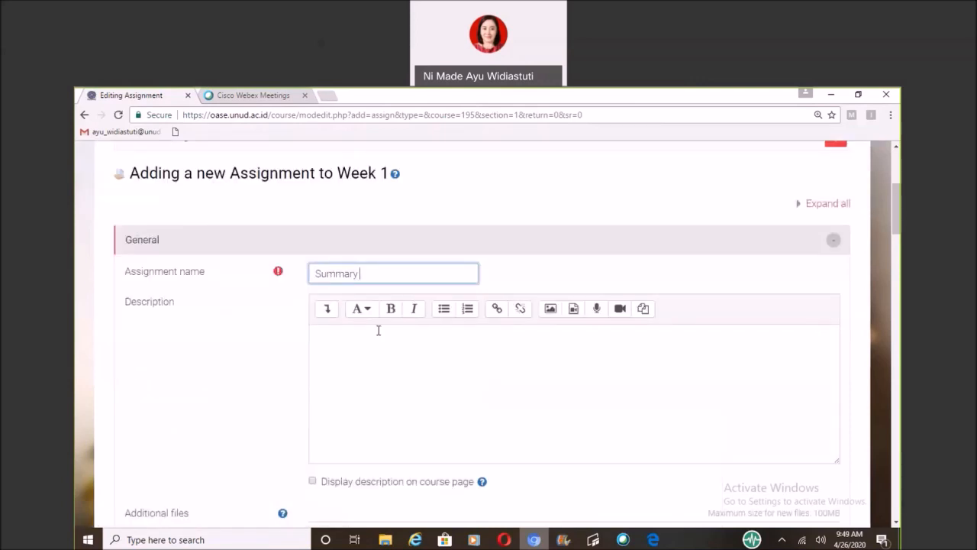
text(Artikel Jurnal)
Enter the description "Buatlah summary dari artikel Jurnal yang dilampirkan di bawah ini." and have it displayed on the course page.
click(377, 341)
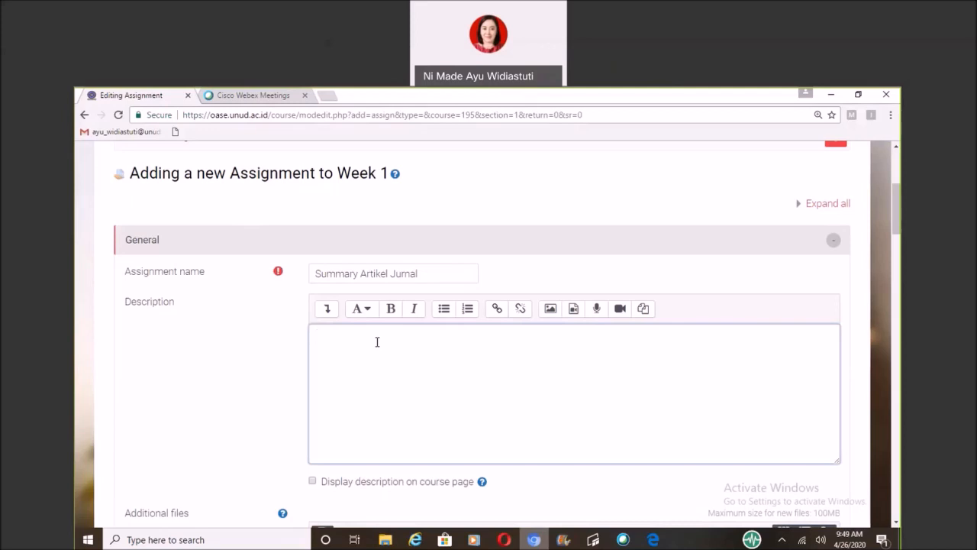
text(Buatlah summary dari artikel Jurnal yang dilampirkan di bawah )
text(ini)
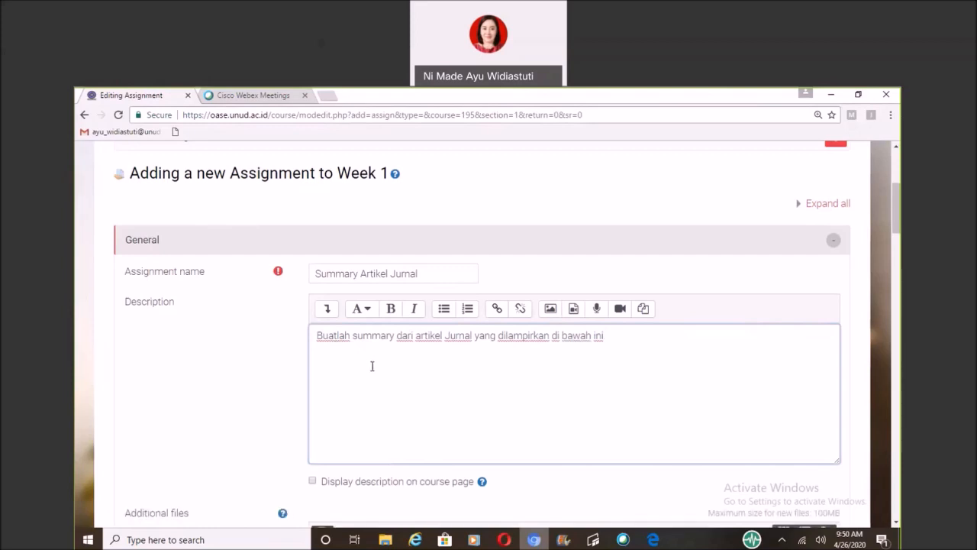
click(313, 481)
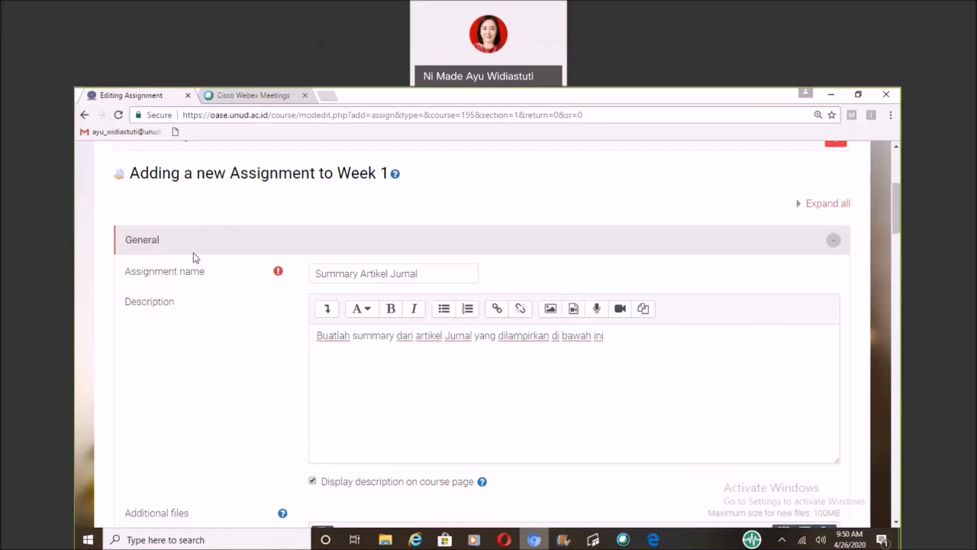
Upload Nature of Translation.pdf from the LENOVO (D:) drive to the assignment's additional files.
scroll(254, 389, down, 1)
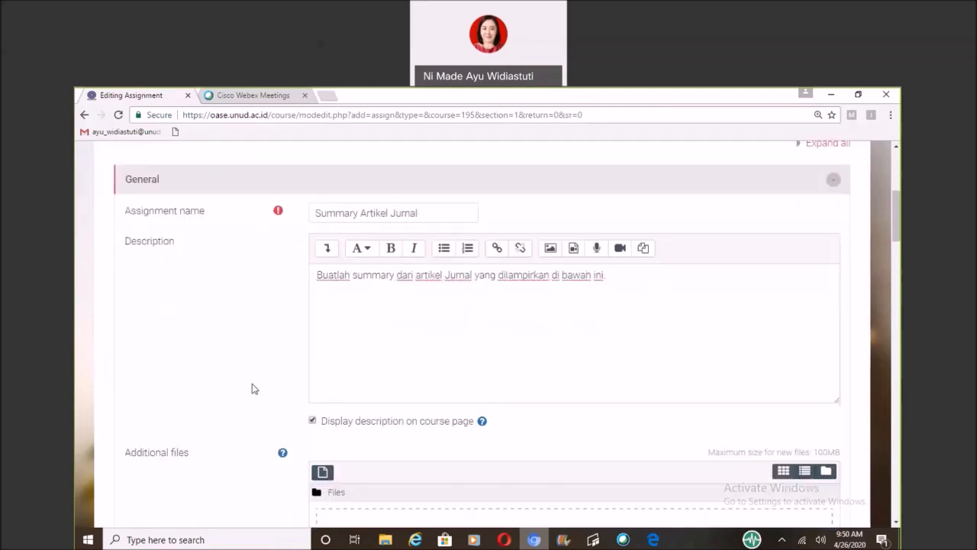
scroll(254, 388, down, 1)
scroll(255, 389, down, 1)
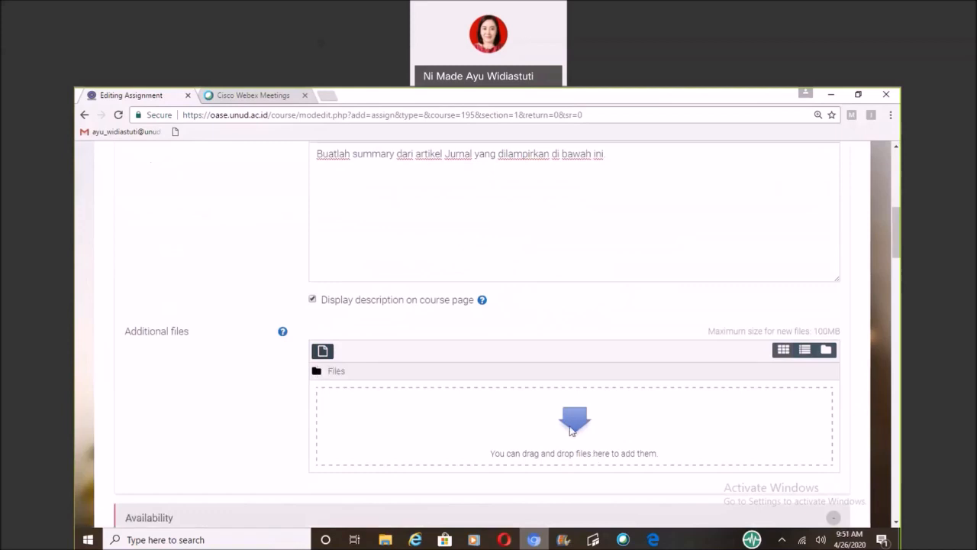
click(321, 355)
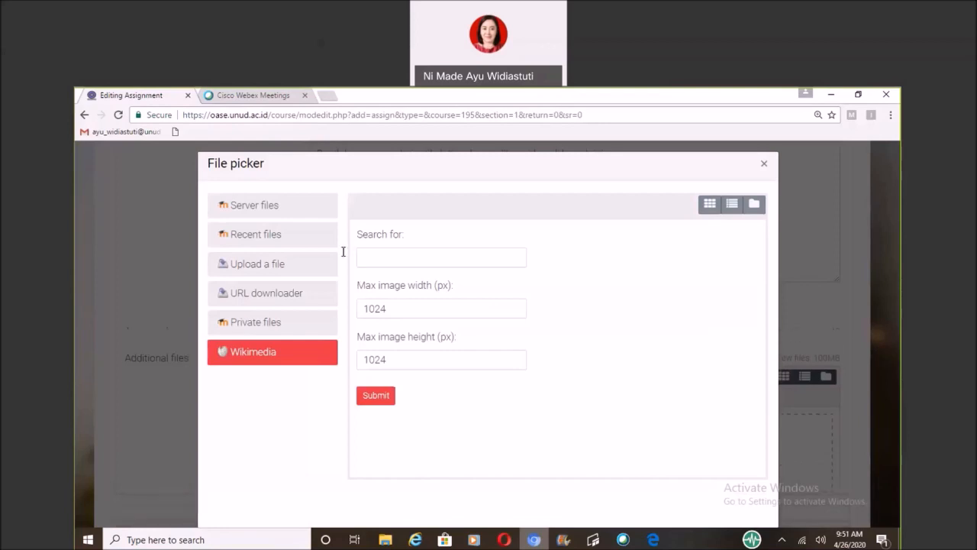
click(283, 265)
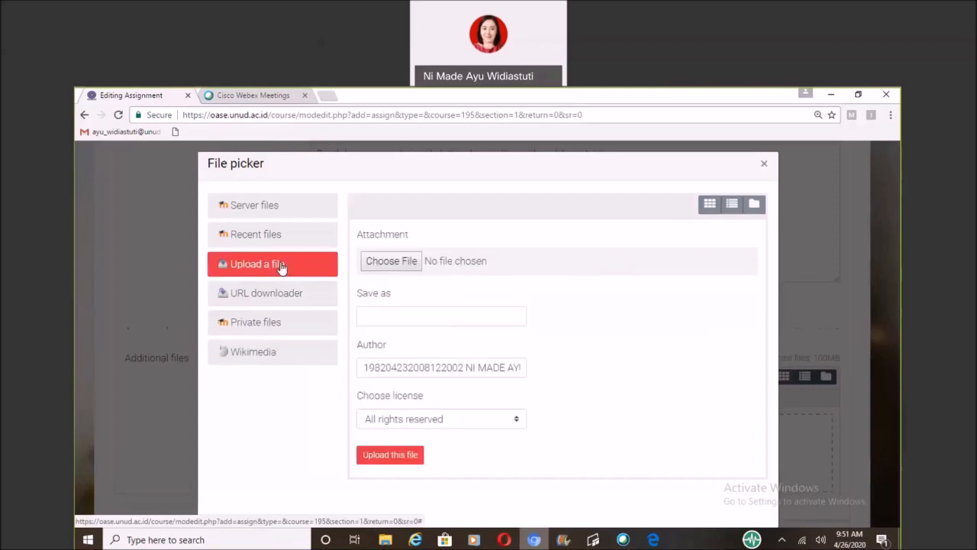
click(385, 265)
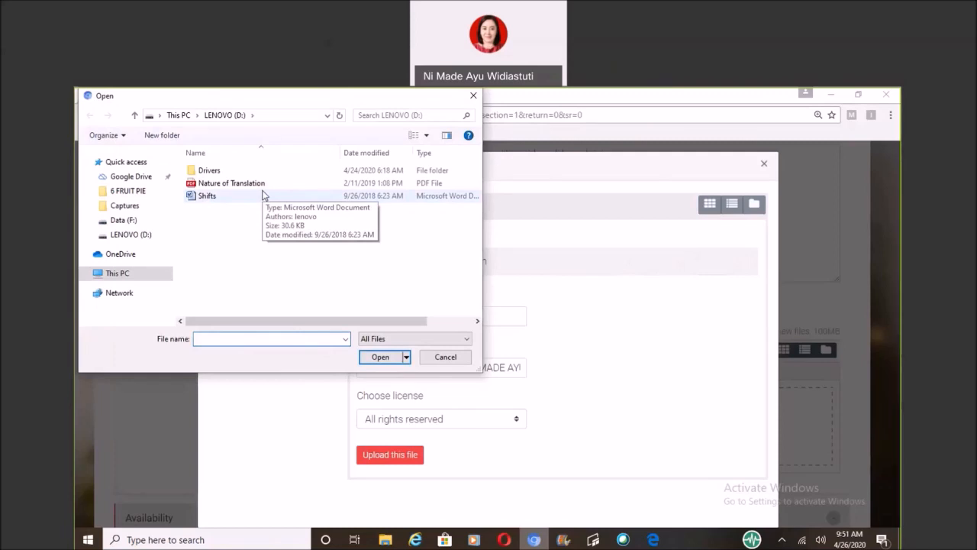
click(262, 185)
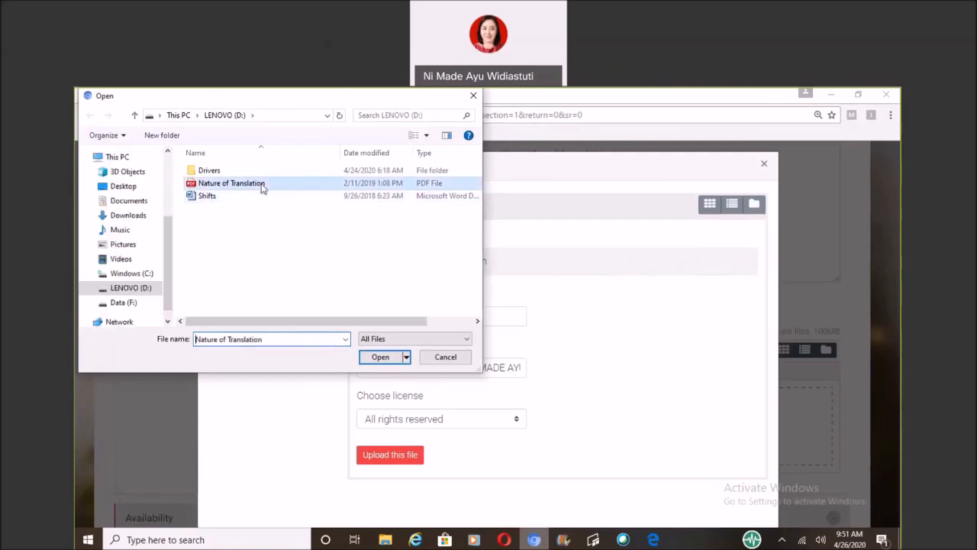
click(381, 358)
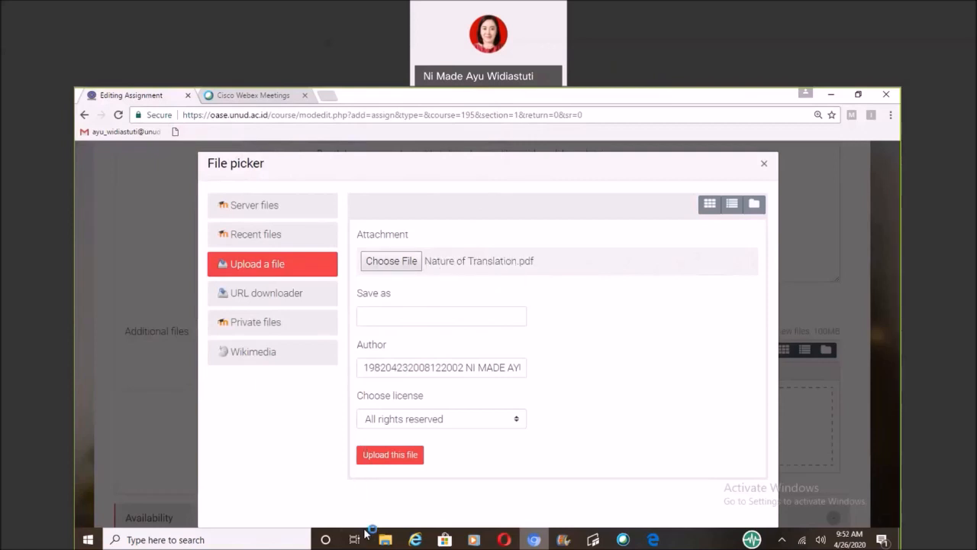
click(413, 453)
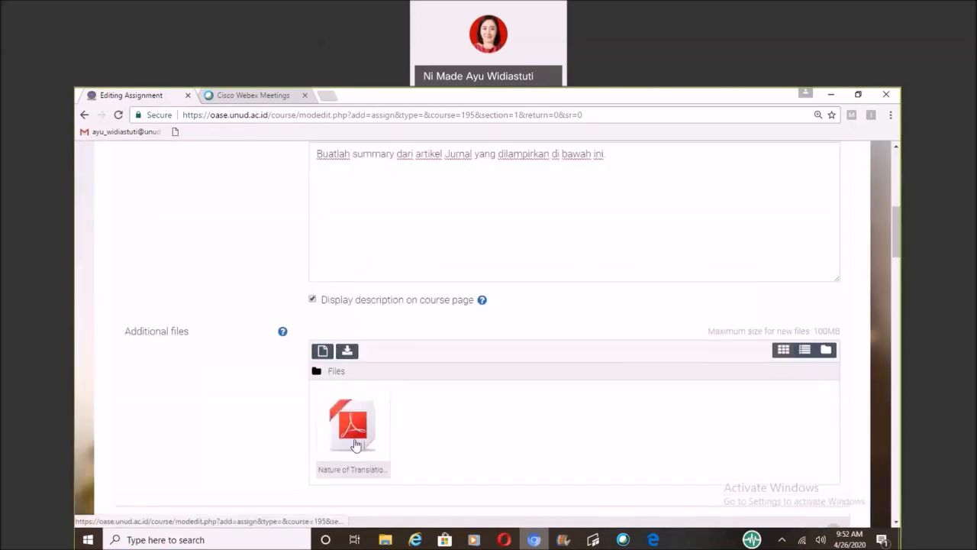
Switch to File Explorer and add the Word document Shifts from LENOVO (D:) to the assignment's additional files.
click(385, 539)
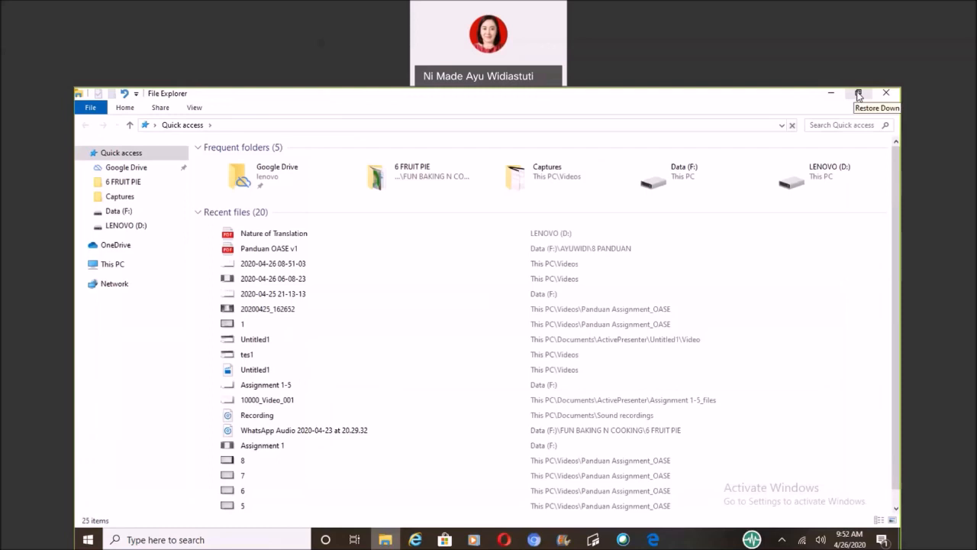
click(858, 94)
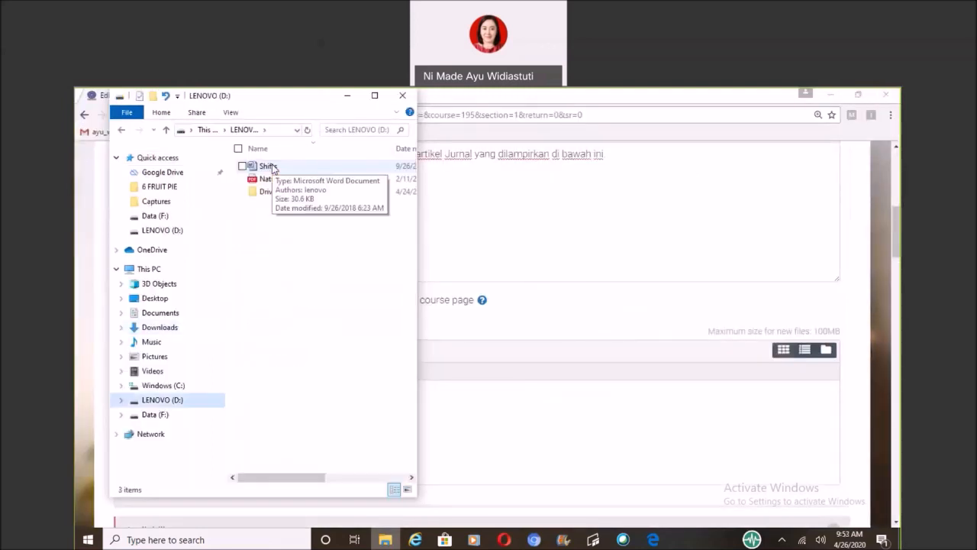
click(273, 168)
drag(272, 168, 447, 362)
drag(493, 387, 579, 448)
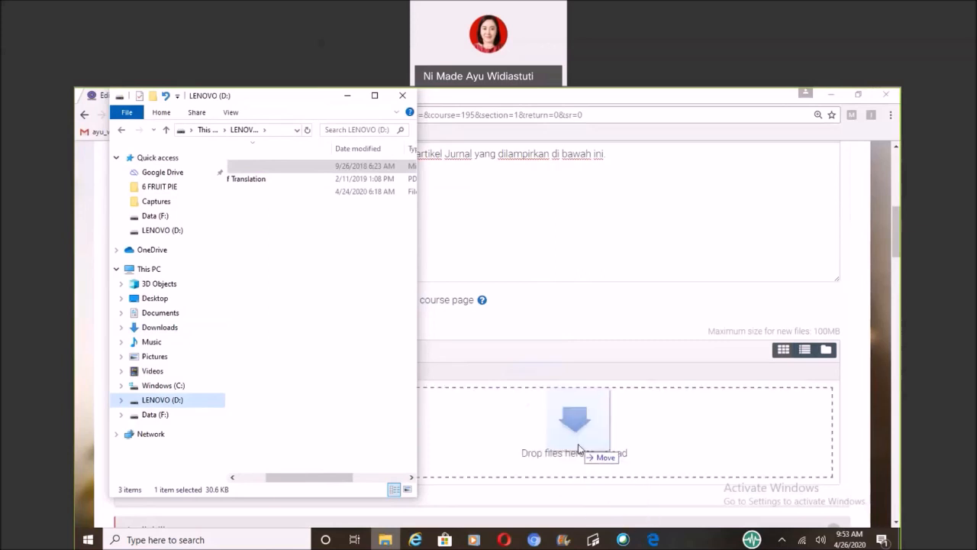
drag(579, 449, 576, 448)
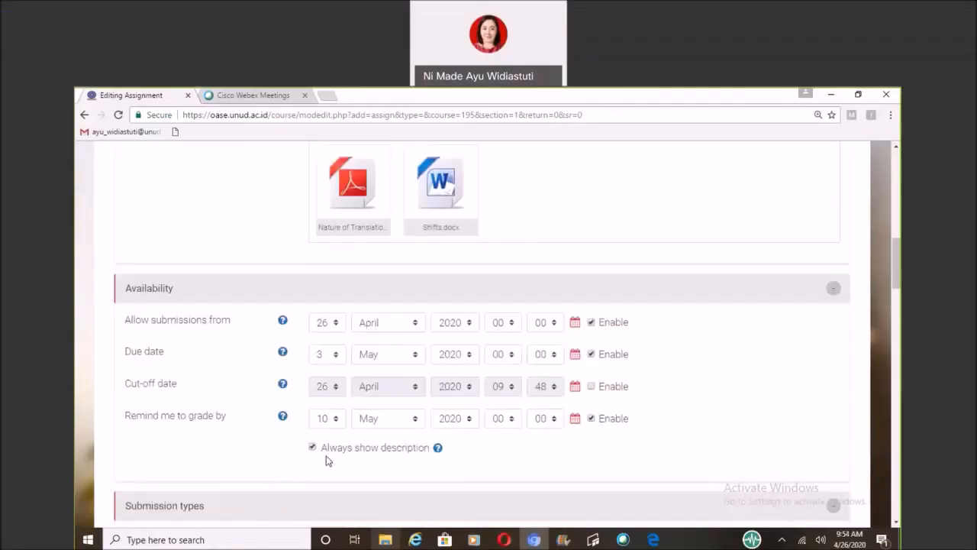
Review the availability dates and set the maximum number of uploaded files to 1.
scroll(327, 458, down, 1)
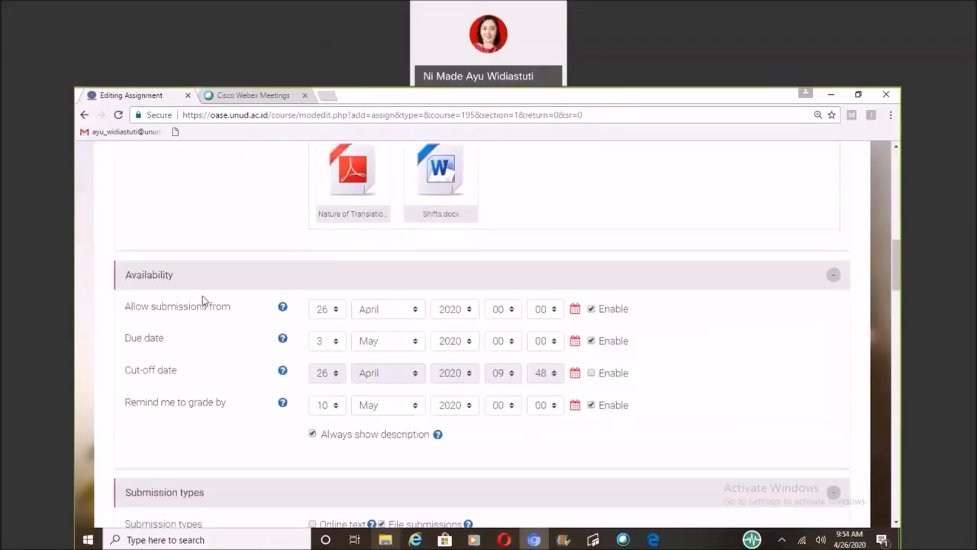
scroll(170, 283, down, 2)
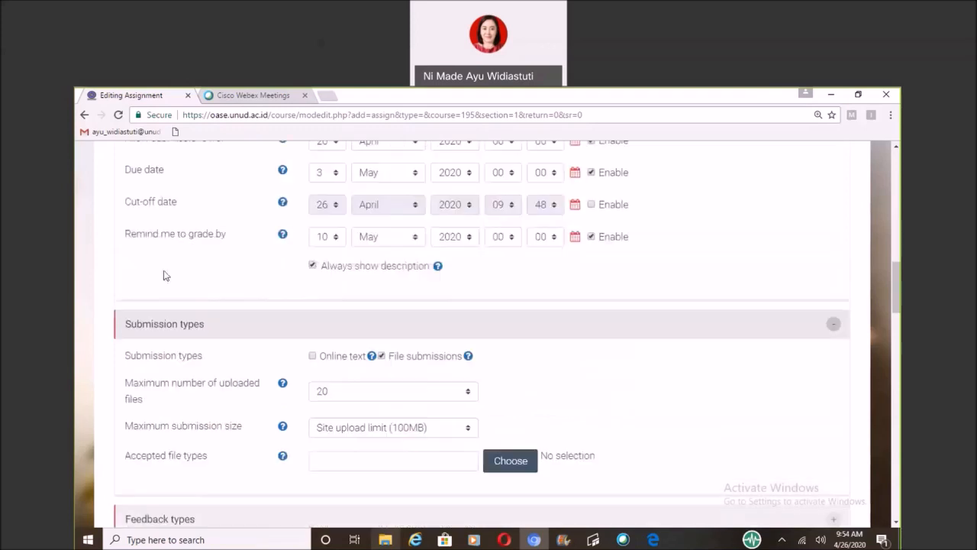
scroll(163, 275, up, 3)
scroll(188, 403, down, 2)
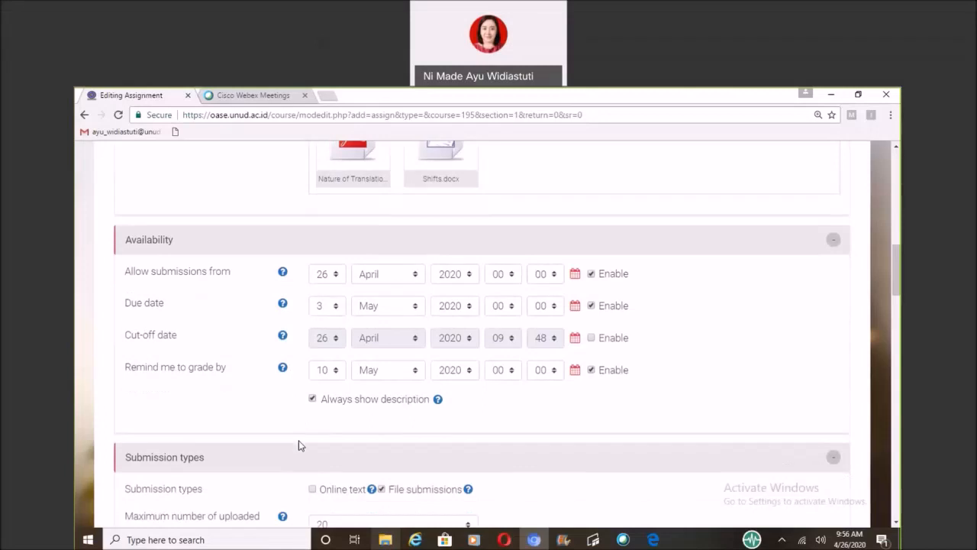
scroll(300, 442, down, 1)
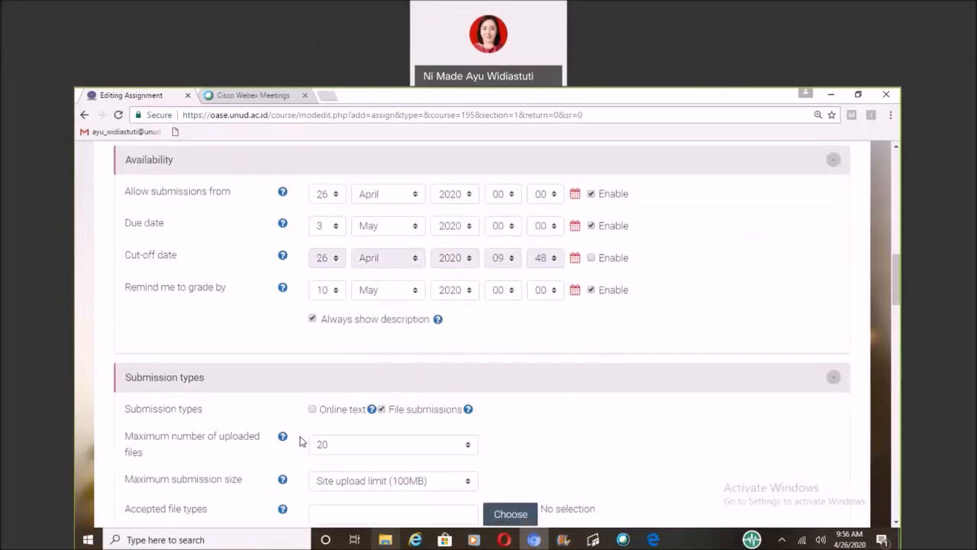
scroll(298, 435, down, 1)
scroll(306, 405, down, 1)
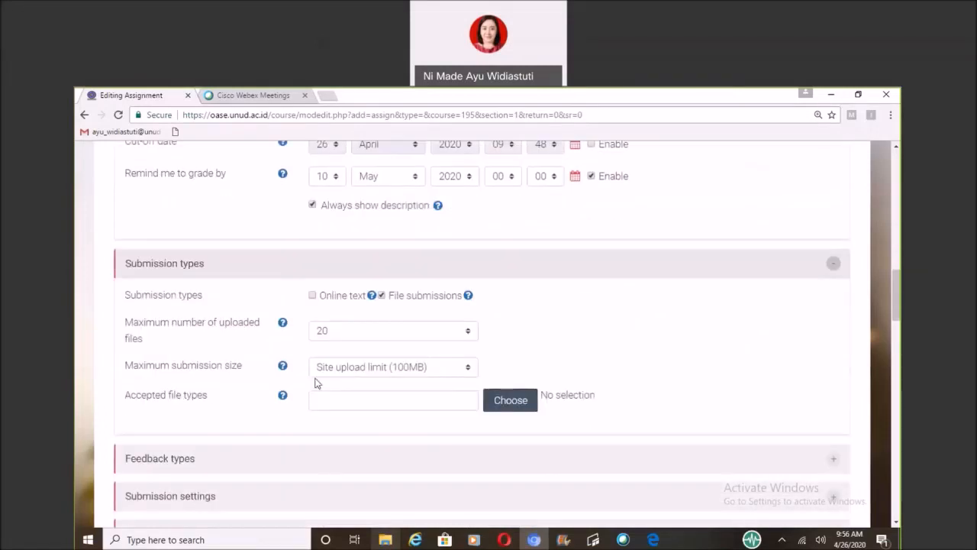
click(321, 333)
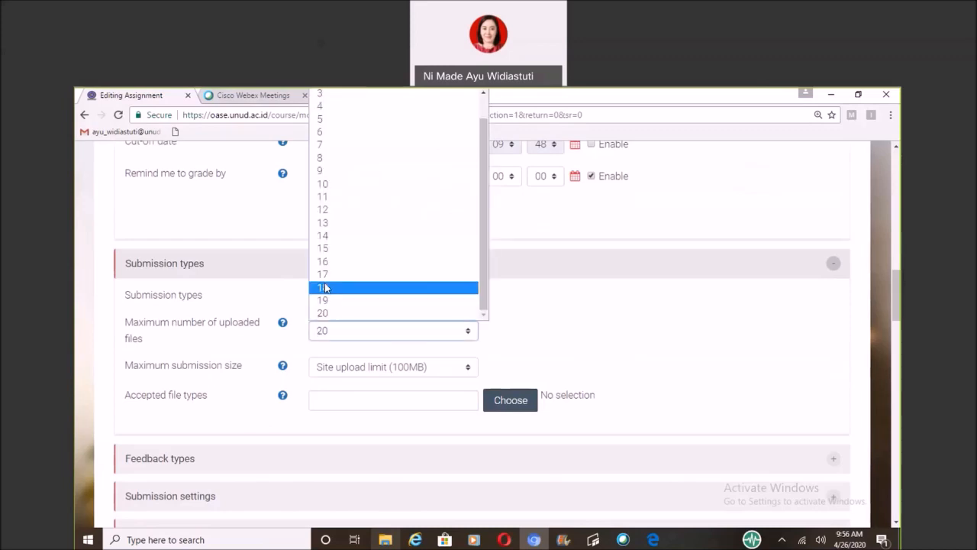
scroll(383, 102, up, 1)
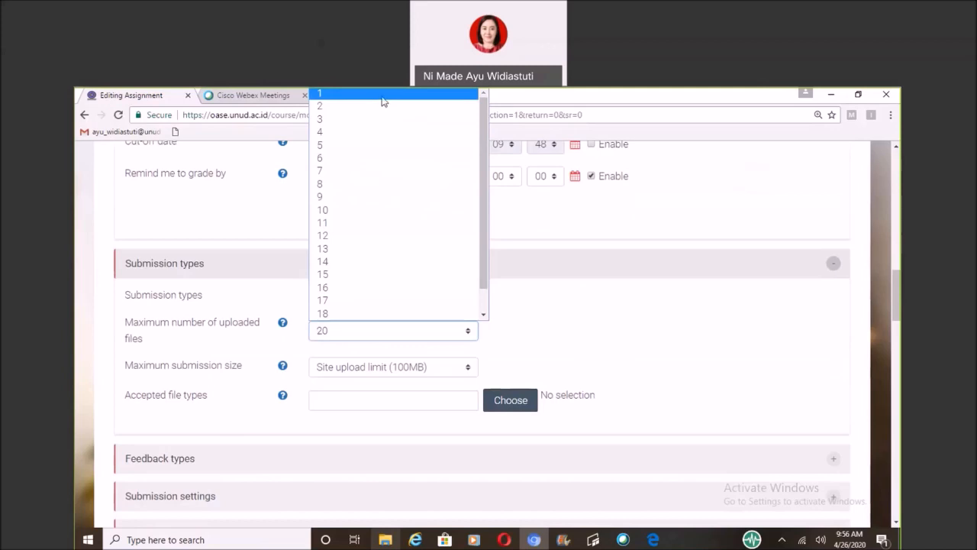
click(382, 97)
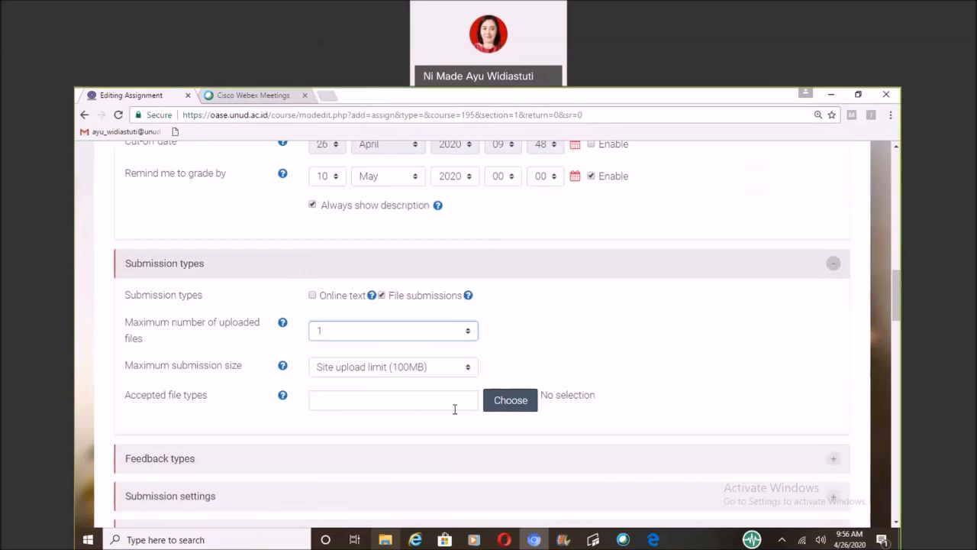
Restrict the accepted file types for submissions to Document files and PDF document, and save the selection.
click(511, 401)
click(512, 404)
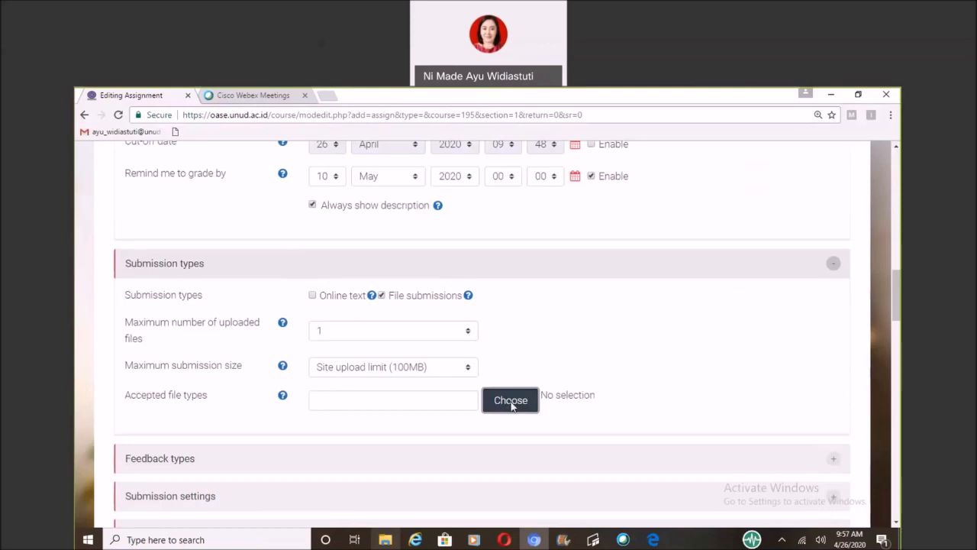
click(510, 400)
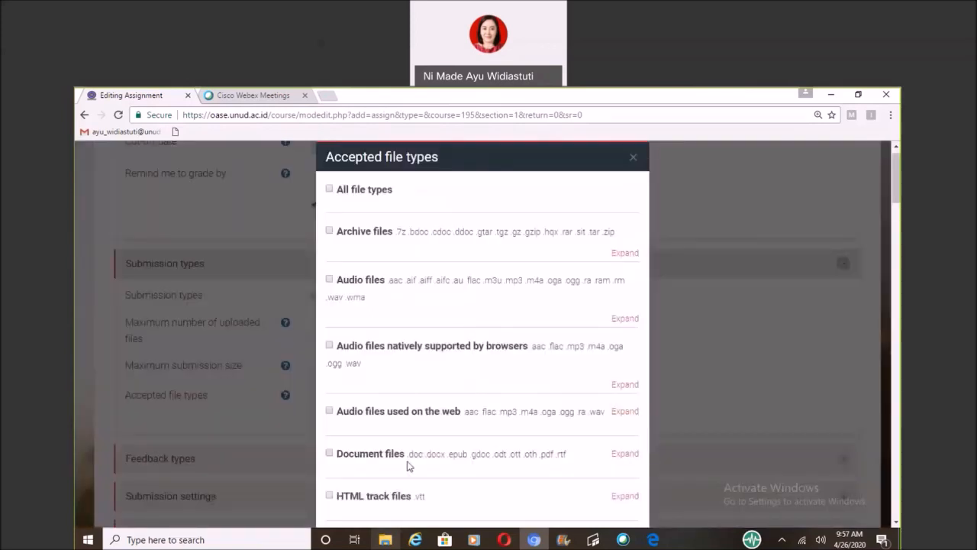
click(330, 454)
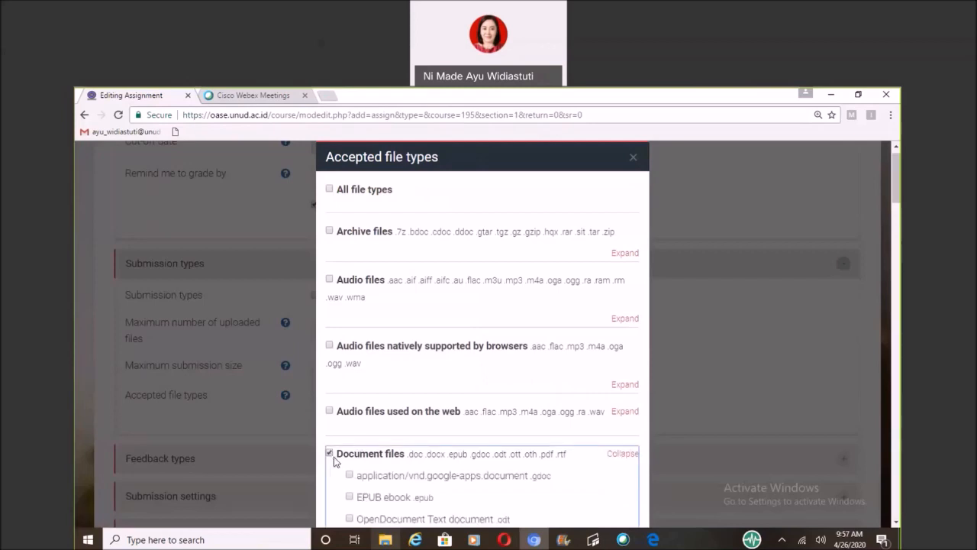
scroll(399, 465, down, 2)
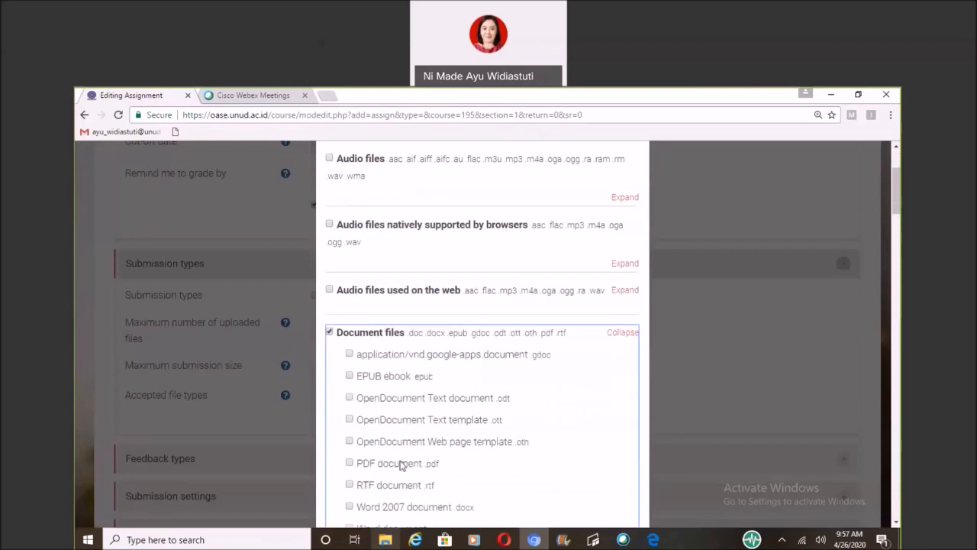
click(398, 464)
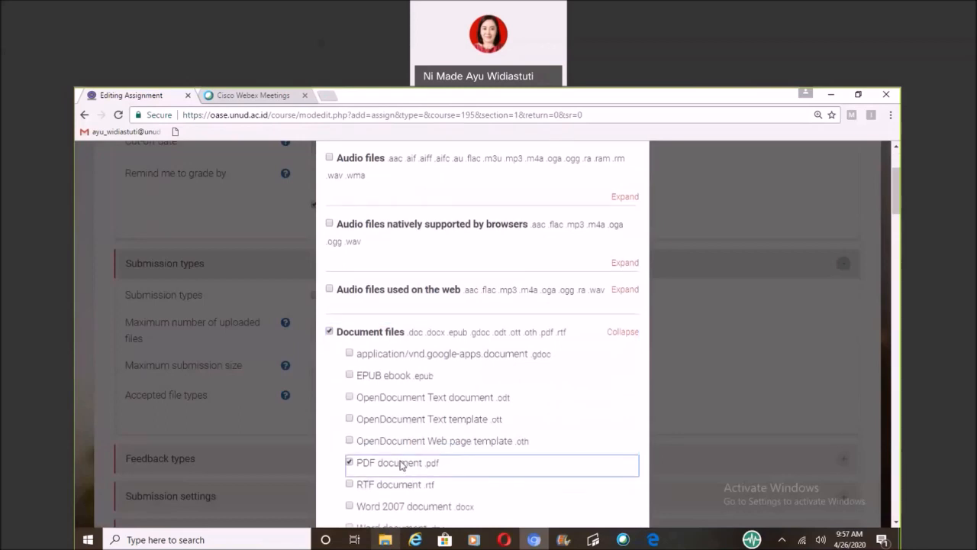
scroll(404, 464, down, 3)
scroll(407, 463, down, 2)
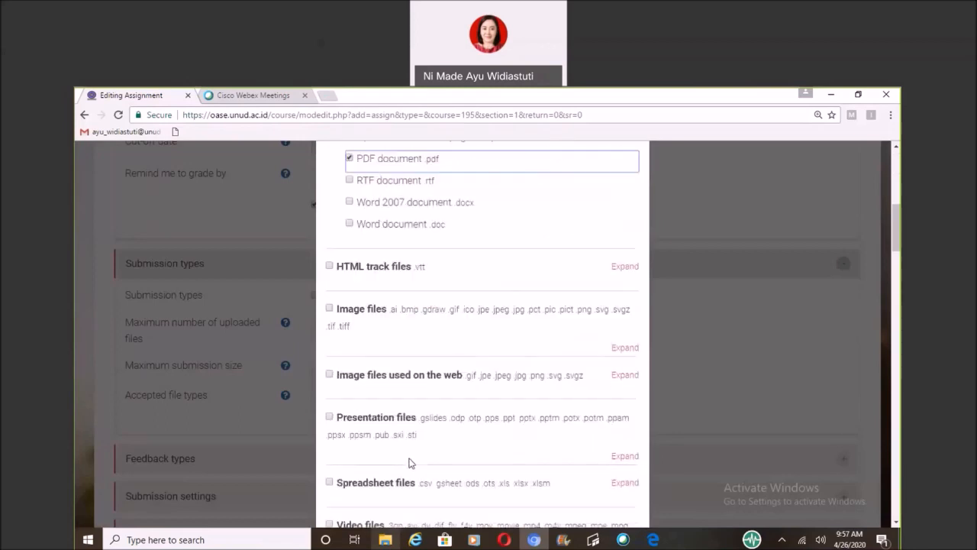
scroll(420, 458, down, 3)
scroll(426, 457, down, 1)
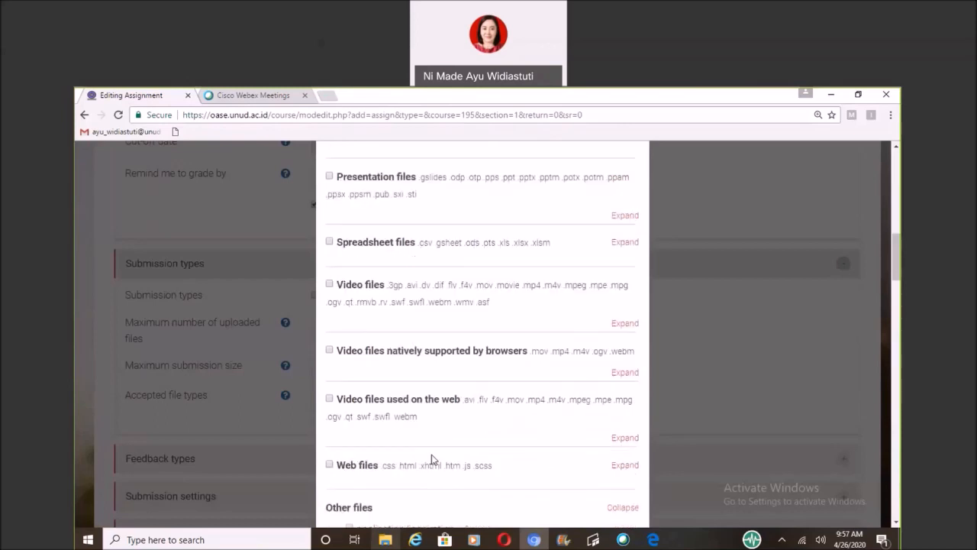
scroll(432, 458, down, 10)
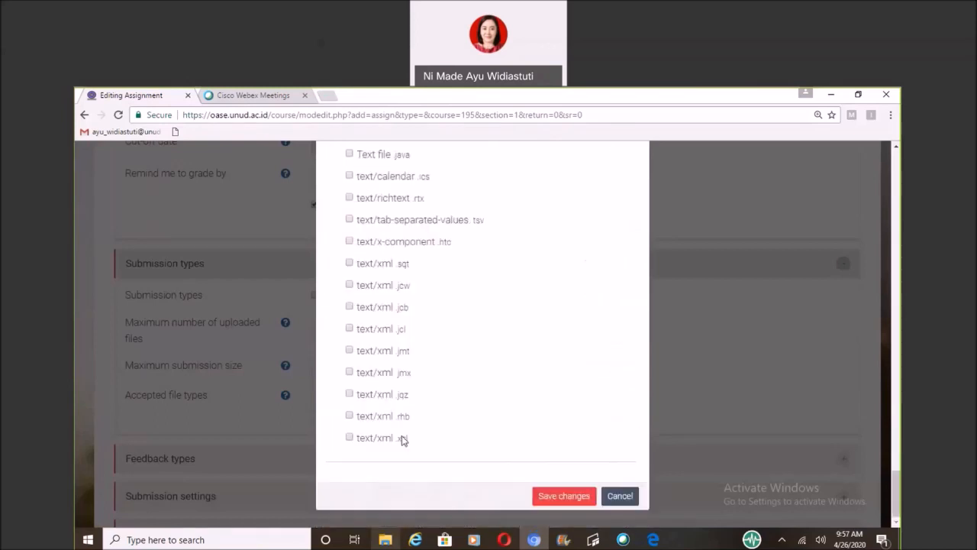
click(564, 497)
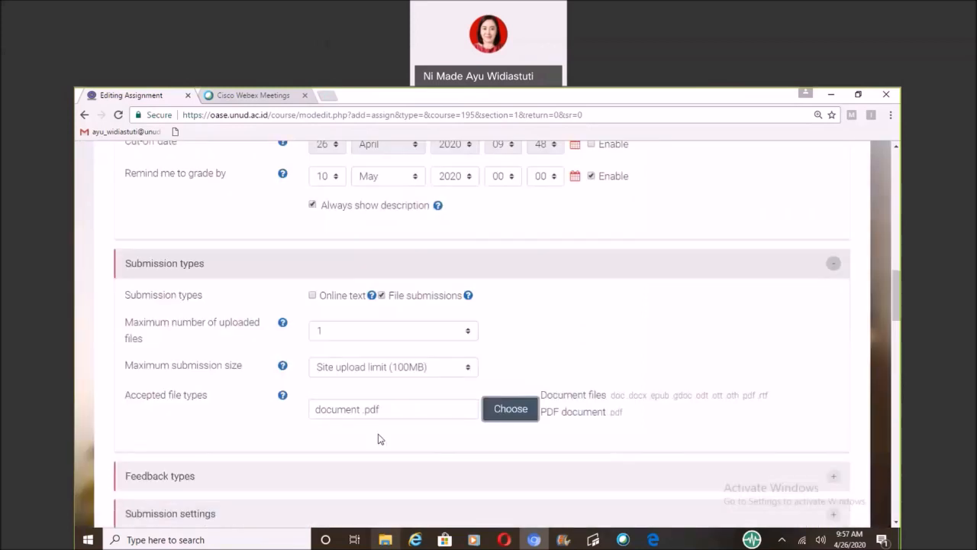
Try online text as the only submission type with a 250-word limit, and restore file submissions.
click(312, 296)
click(381, 296)
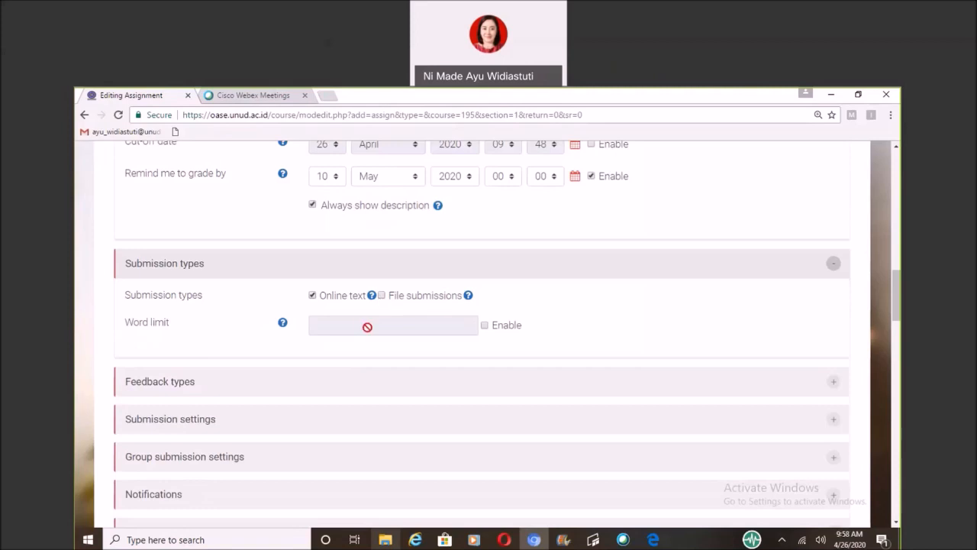
click(484, 326)
click(451, 325)
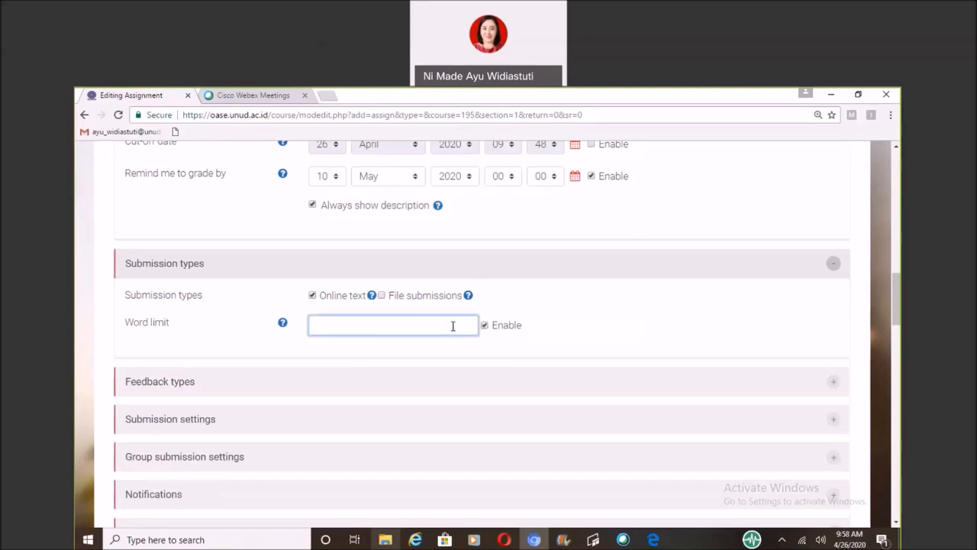
text(250)
click(381, 296)
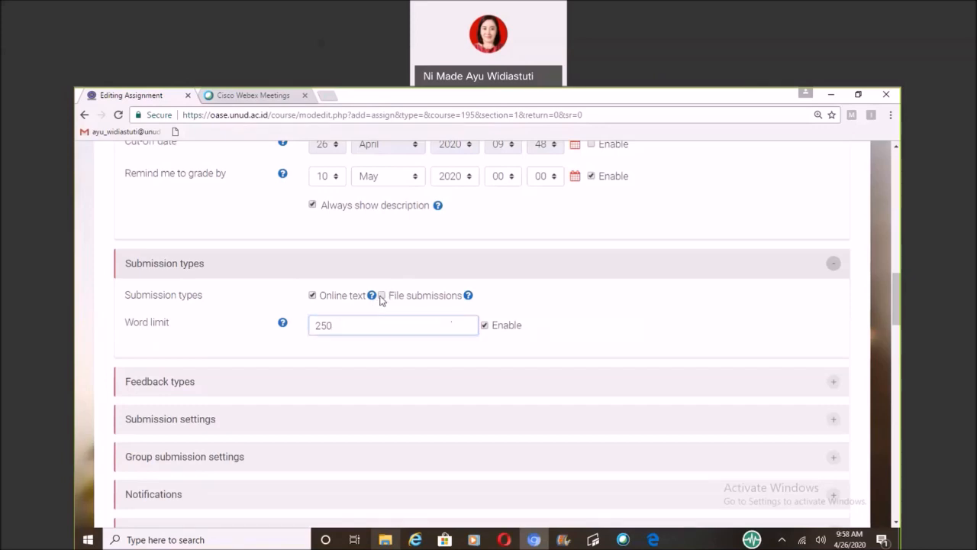
click(381, 296)
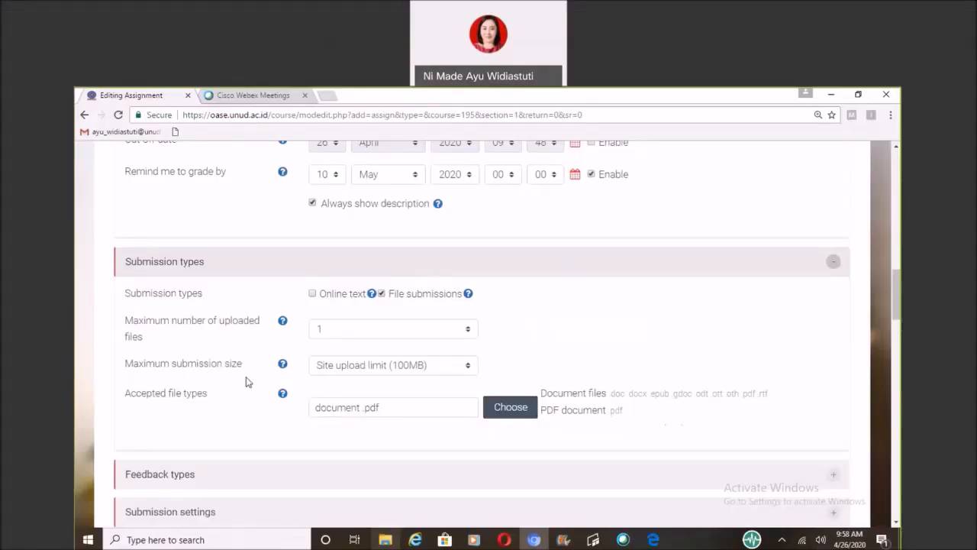
Expand the assignment's feedback types and review the comment, PDF annotation and inline comment options.
scroll(245, 381, down, 2)
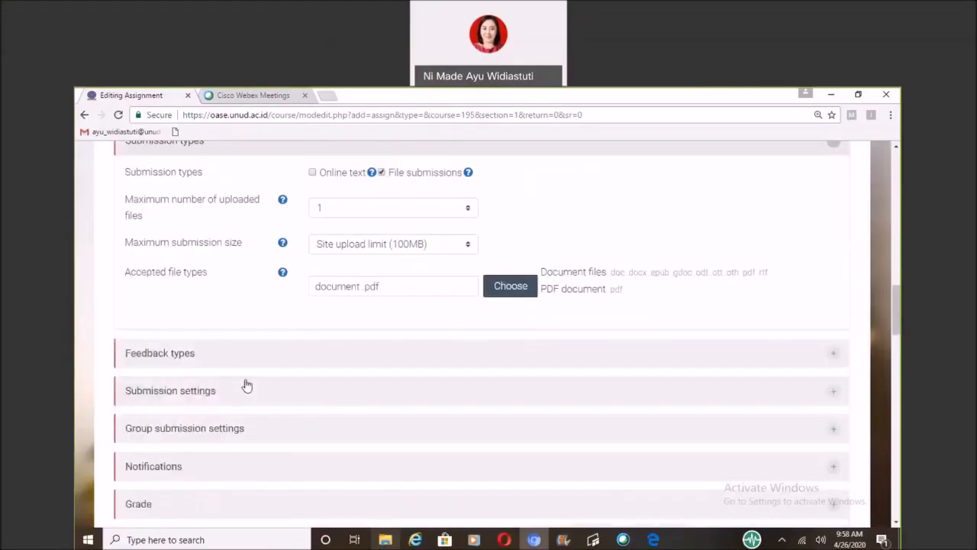
scroll(244, 384, down, 2)
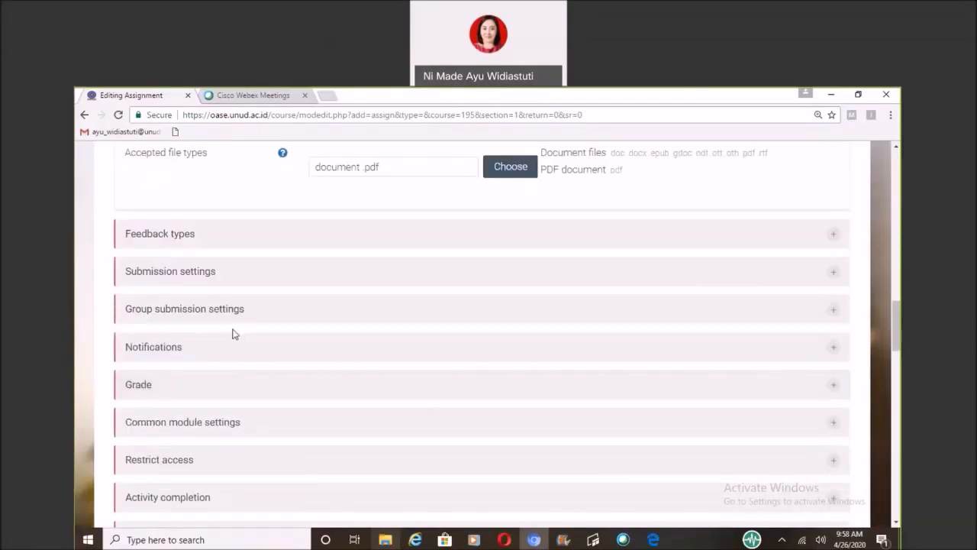
click(184, 238)
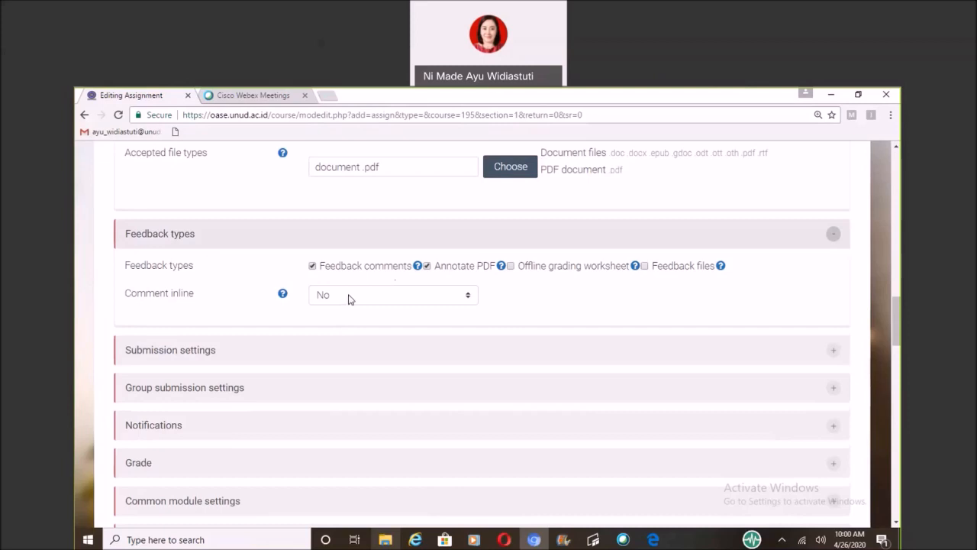
Try allowing online text with Comment inline set to Yes, and revert to file submissions only with Comment inline set to No.
scroll(348, 299, up, 2)
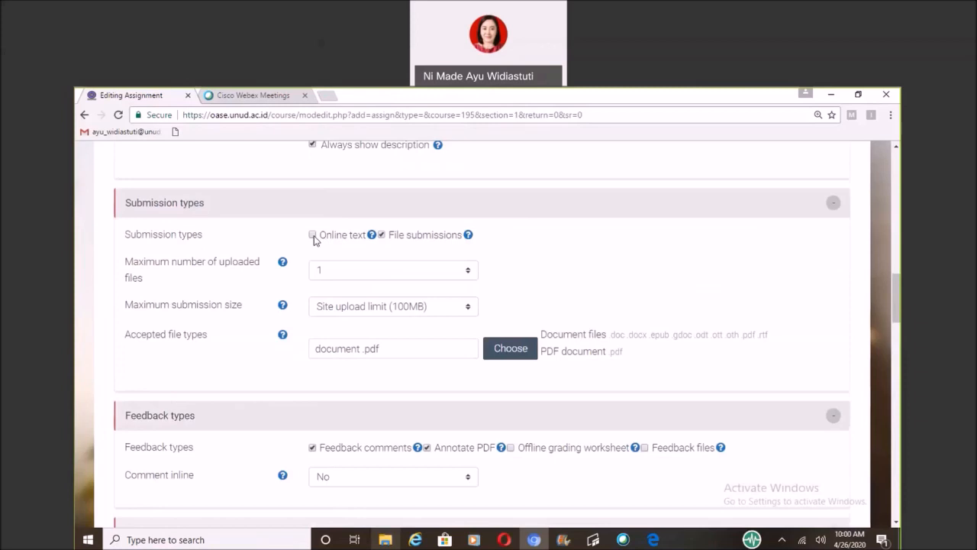
click(312, 235)
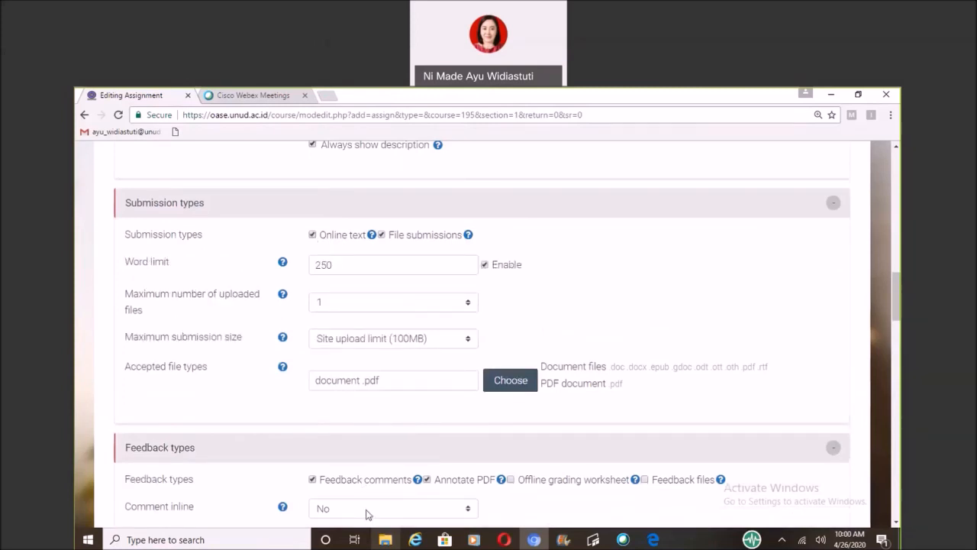
click(367, 514)
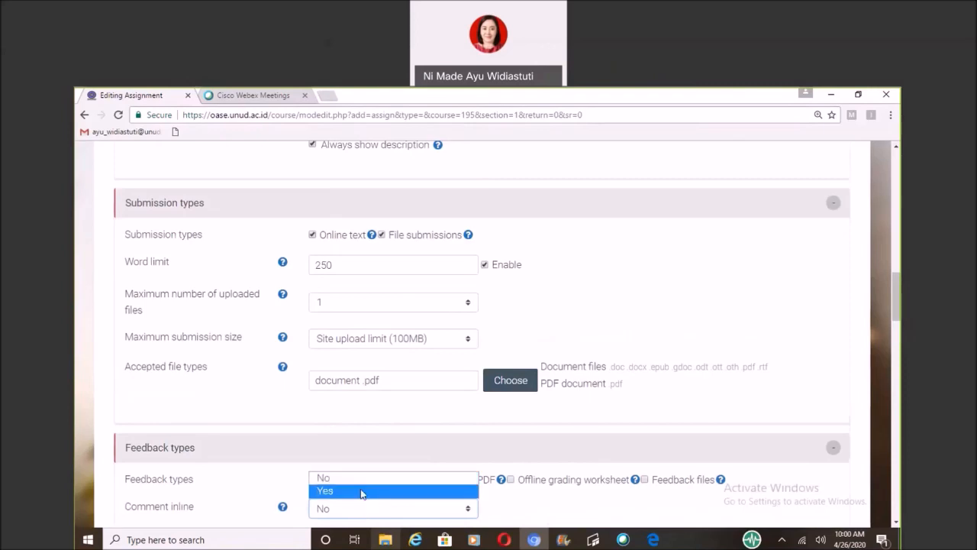
click(363, 494)
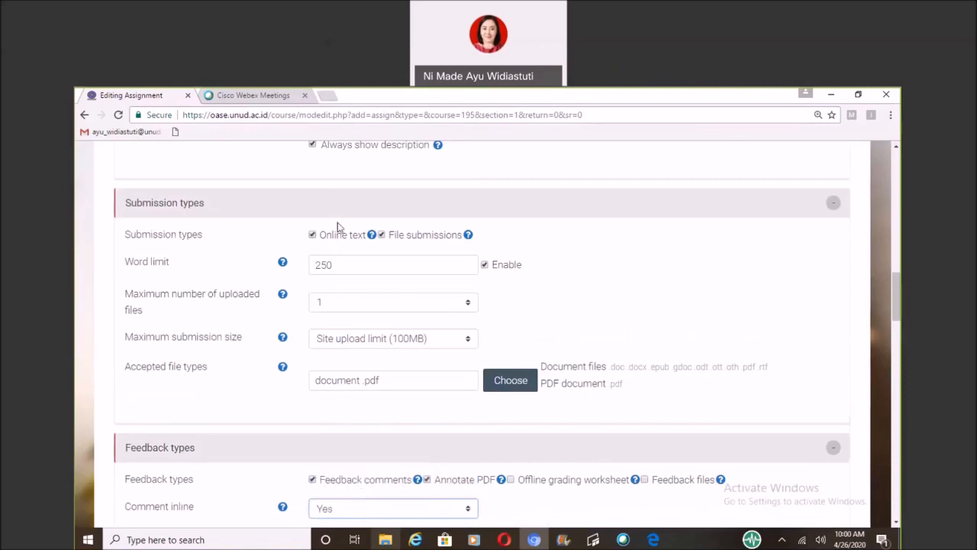
click(319, 233)
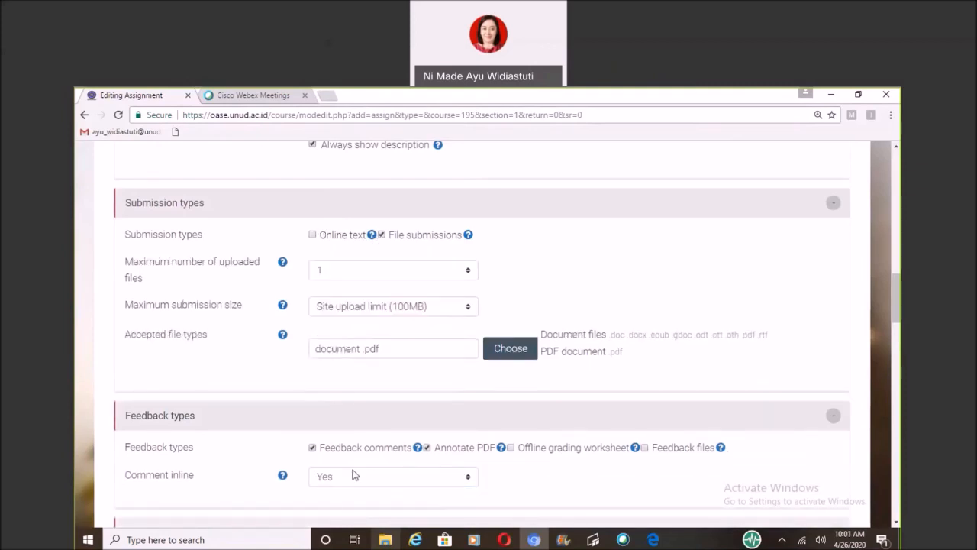
click(373, 478)
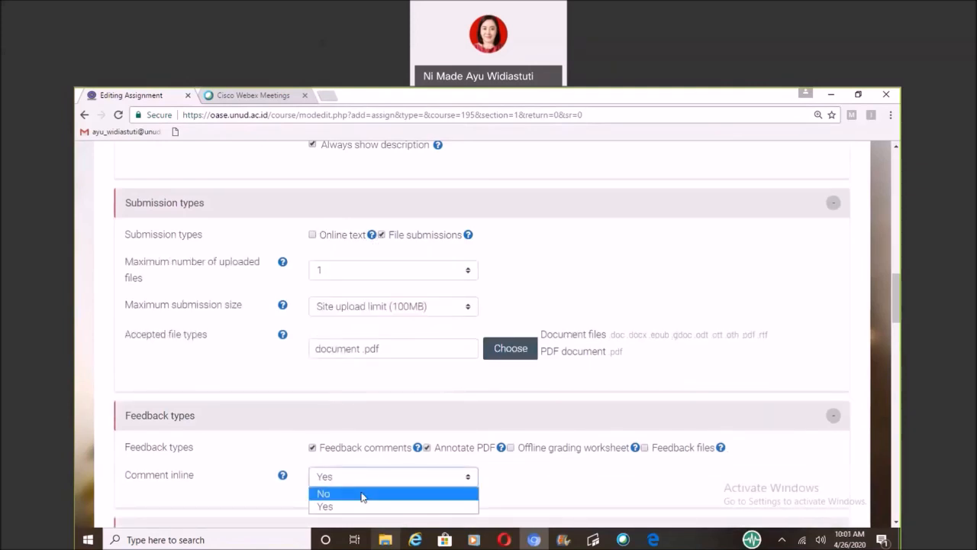
click(362, 494)
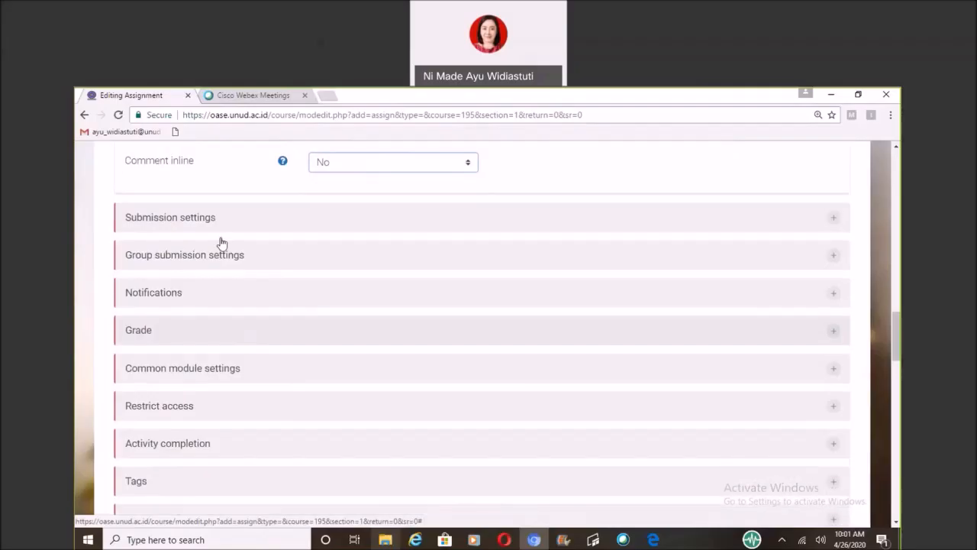
In the submission settings, choose No for requiring students to click the submit button and Never for reopening attempts.
scroll(221, 243, down, 1)
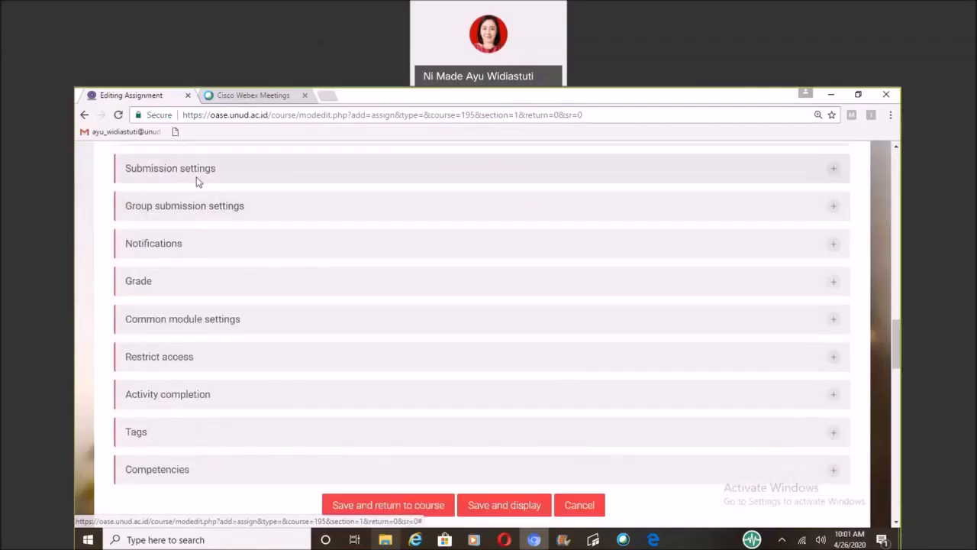
click(193, 167)
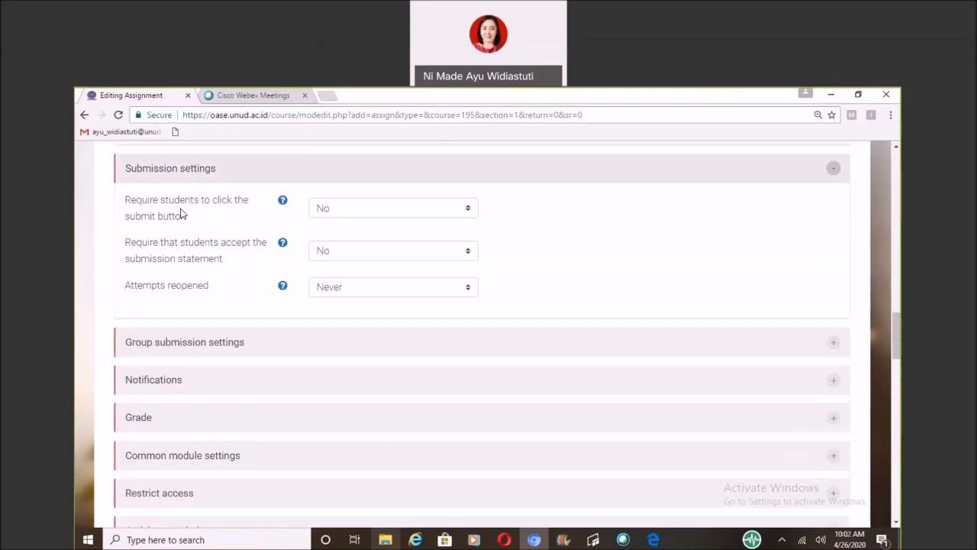
click(325, 210)
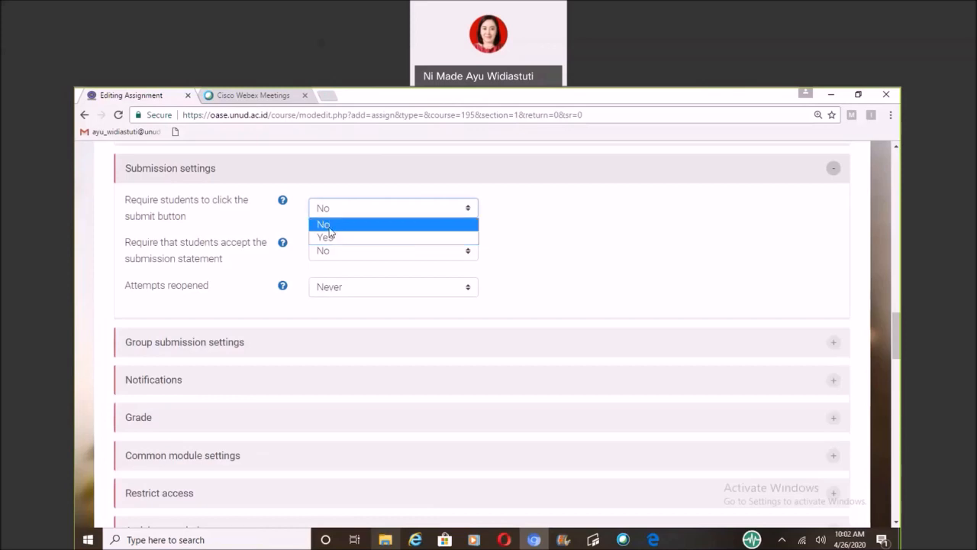
click(328, 226)
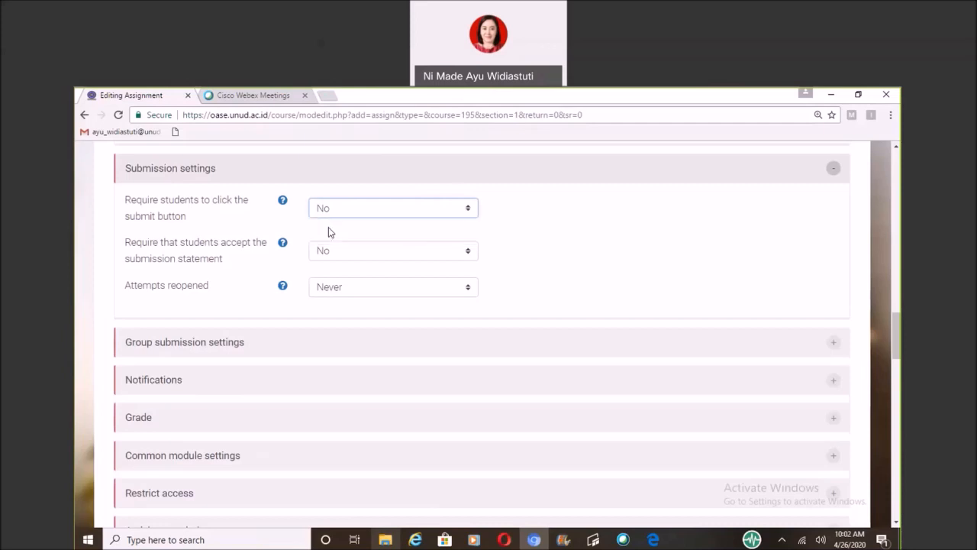
click(342, 287)
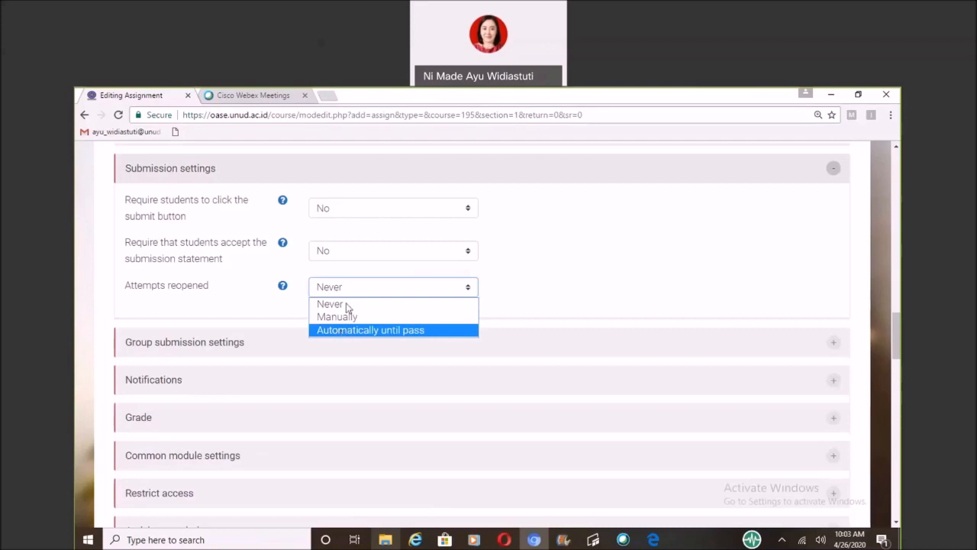
click(345, 304)
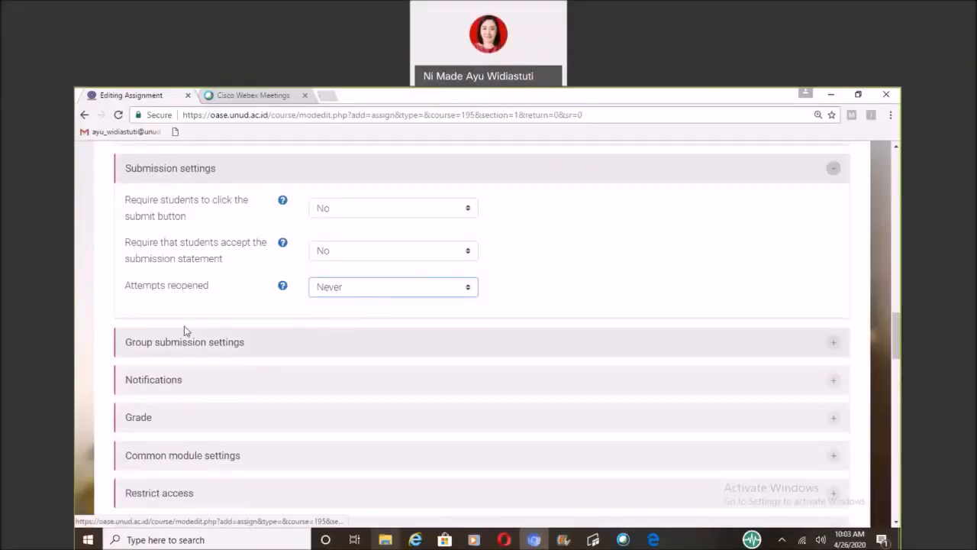
In the group submission settings, choose Yes for students submitting in groups and No for requiring a group to make a submission.
click(185, 345)
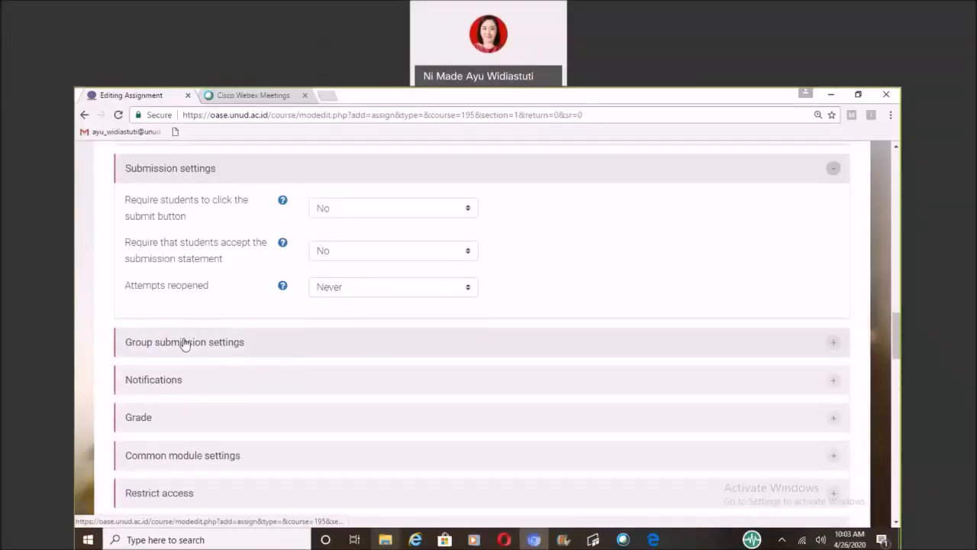
click(183, 343)
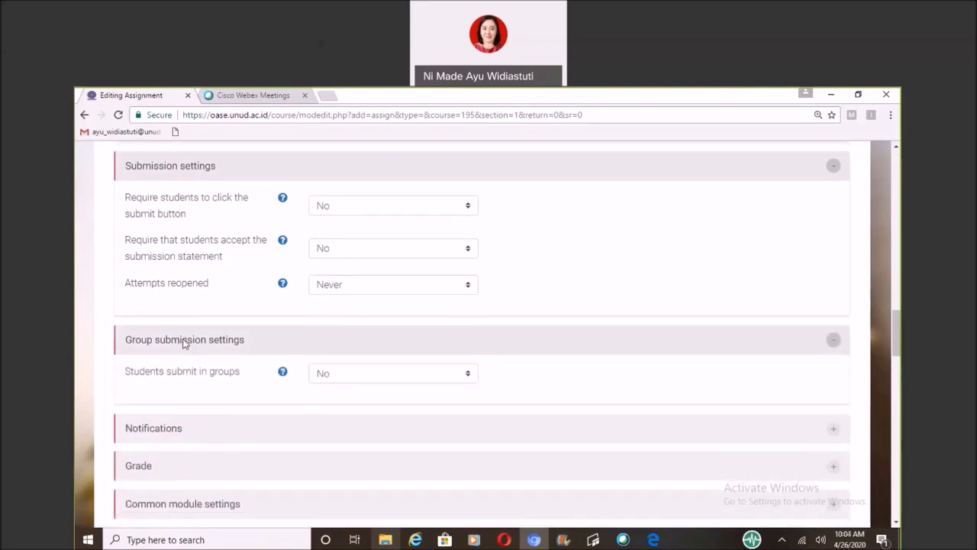
scroll(458, 316, down, 1)
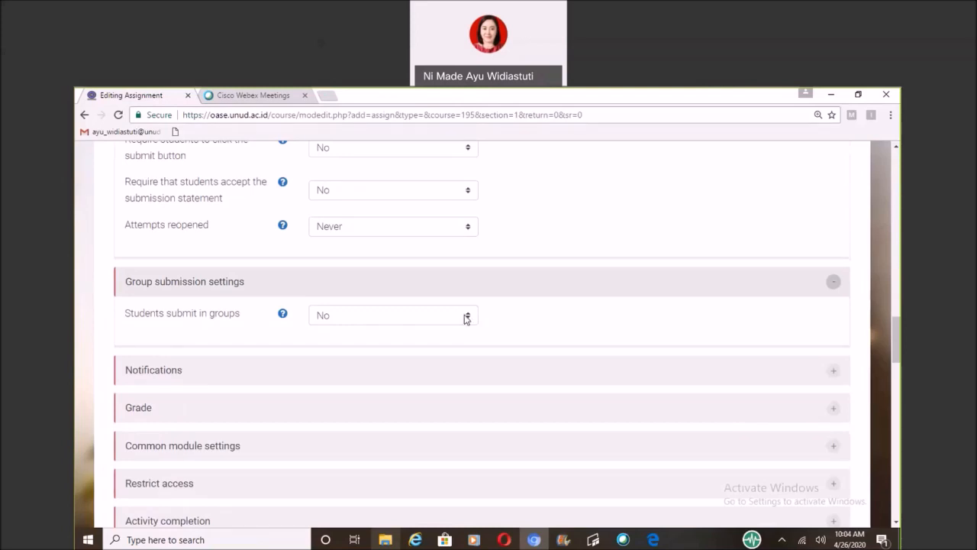
click(466, 317)
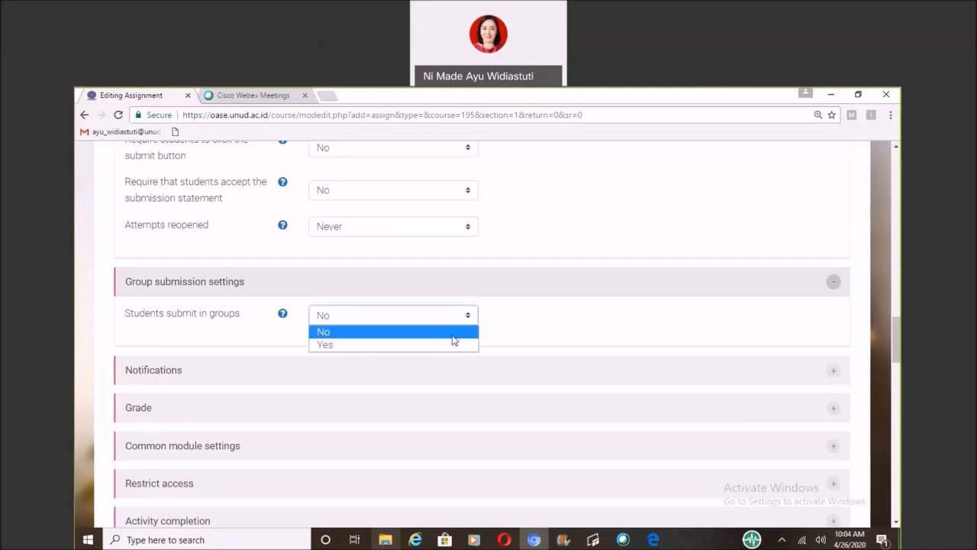
click(451, 345)
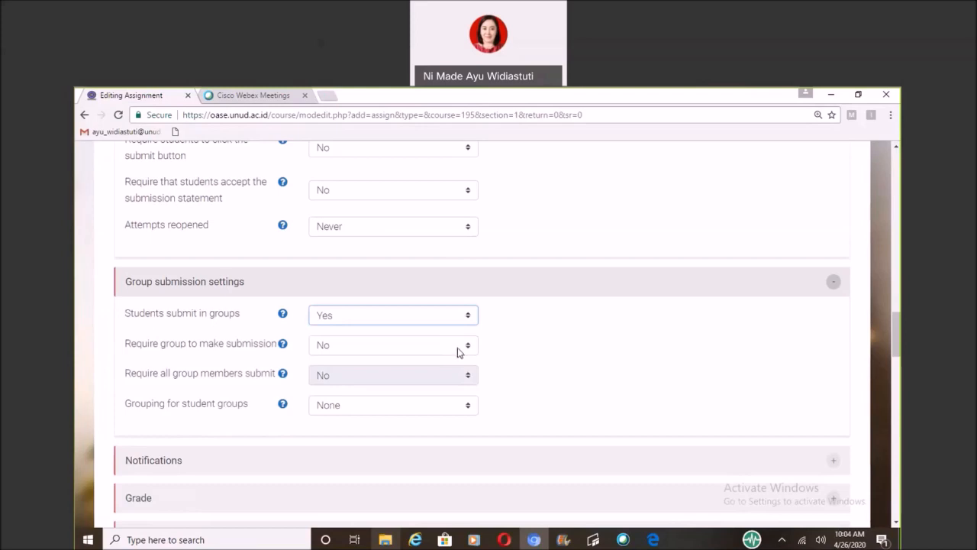
click(467, 348)
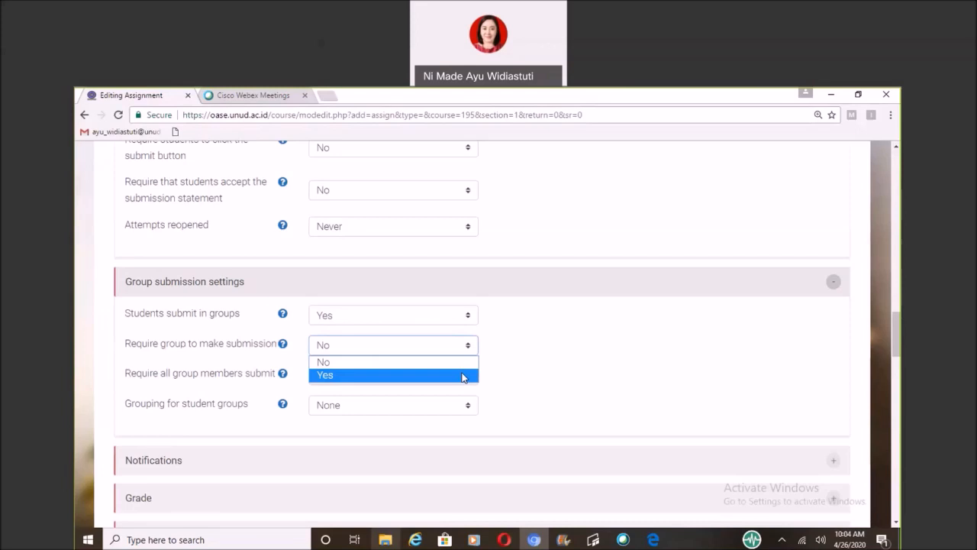
click(462, 366)
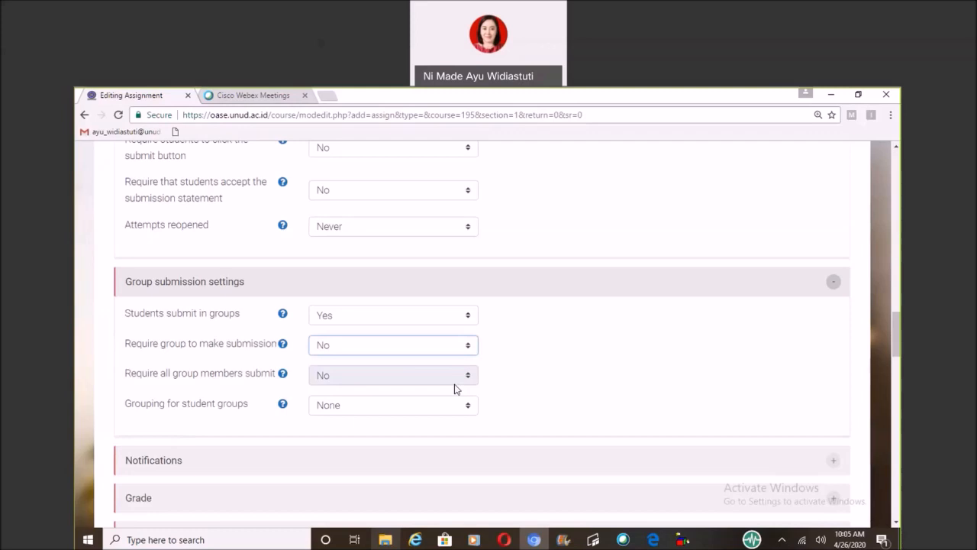
Try requiring students to click the submit button with No for requiring all group members to submit, and revert the submit button requirement to No.
click(455, 149)
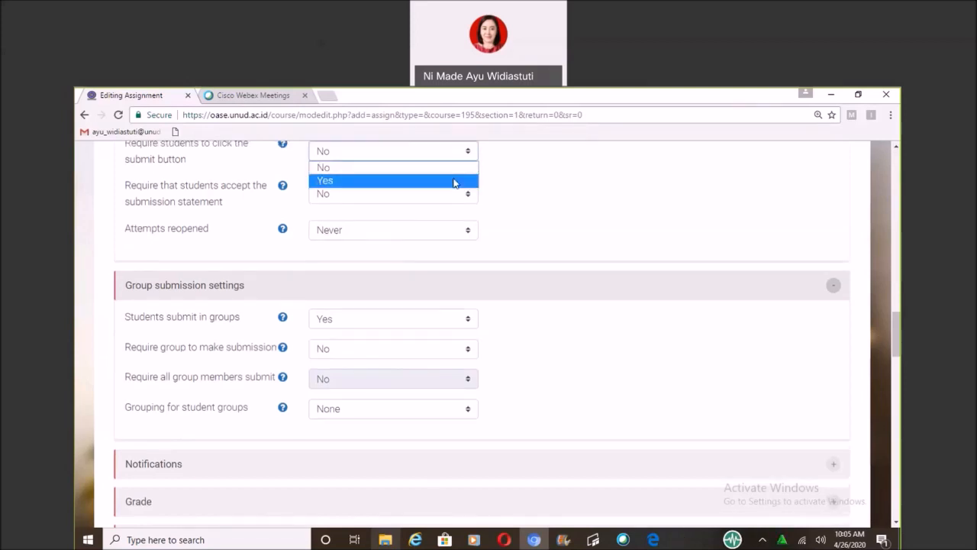
click(454, 182)
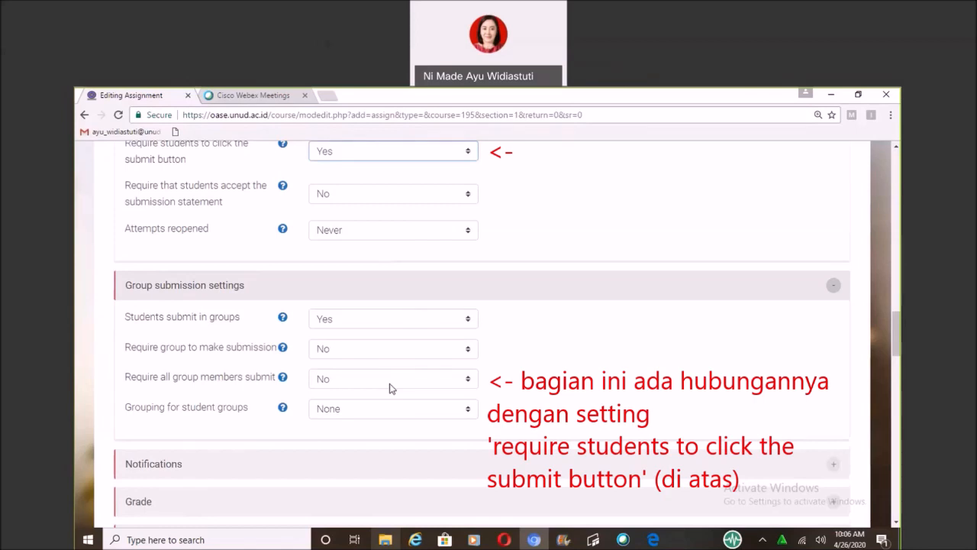
click(390, 379)
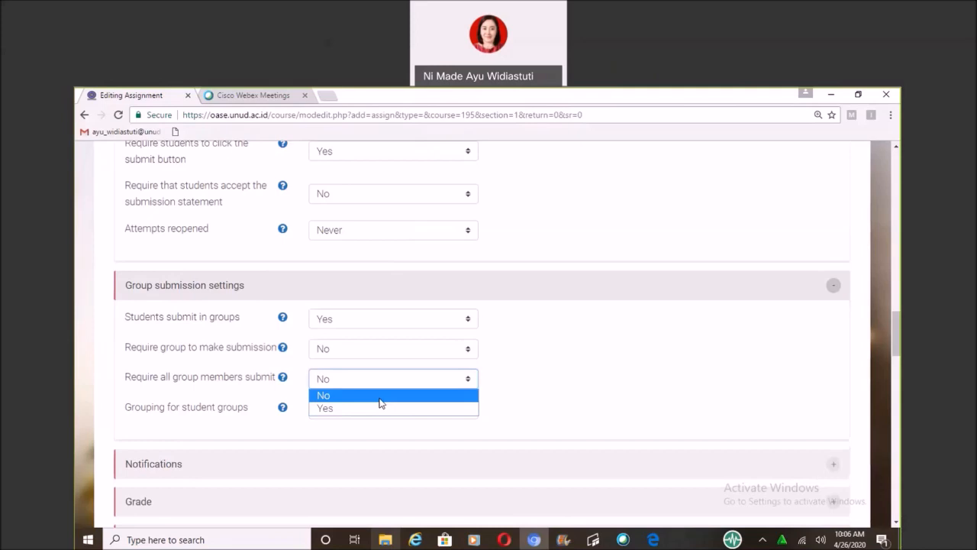
click(383, 401)
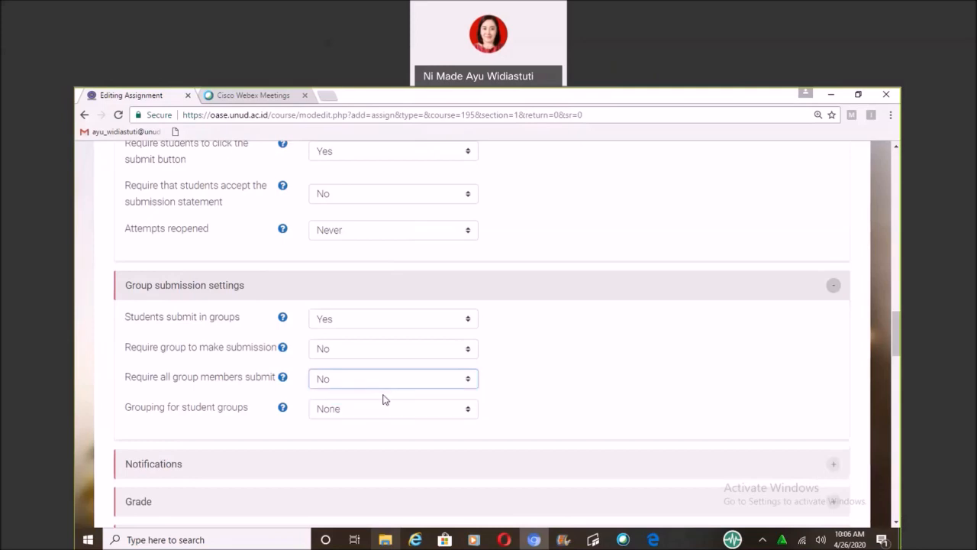
click(383, 151)
click(393, 168)
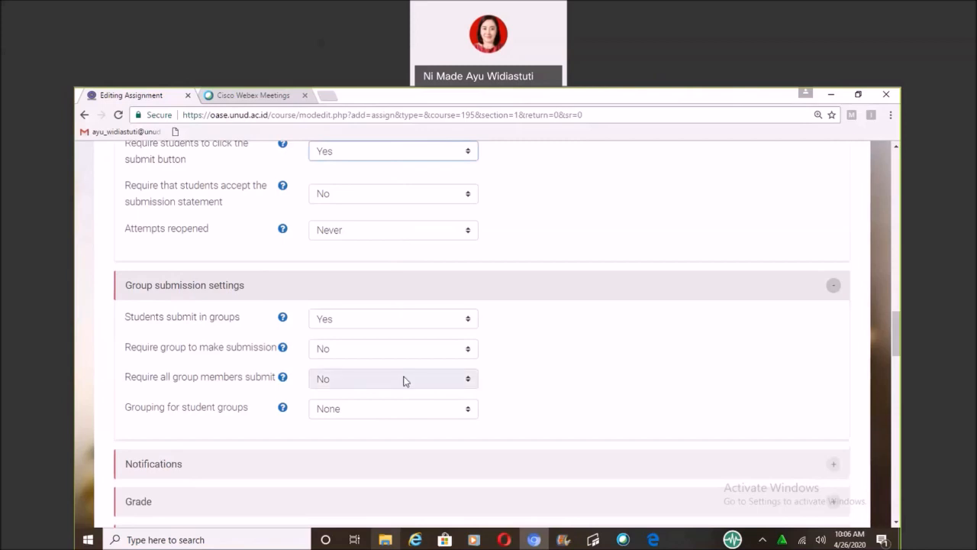
key(Up)
Set the grouping for student groups to Semester IV F.
click(428, 413)
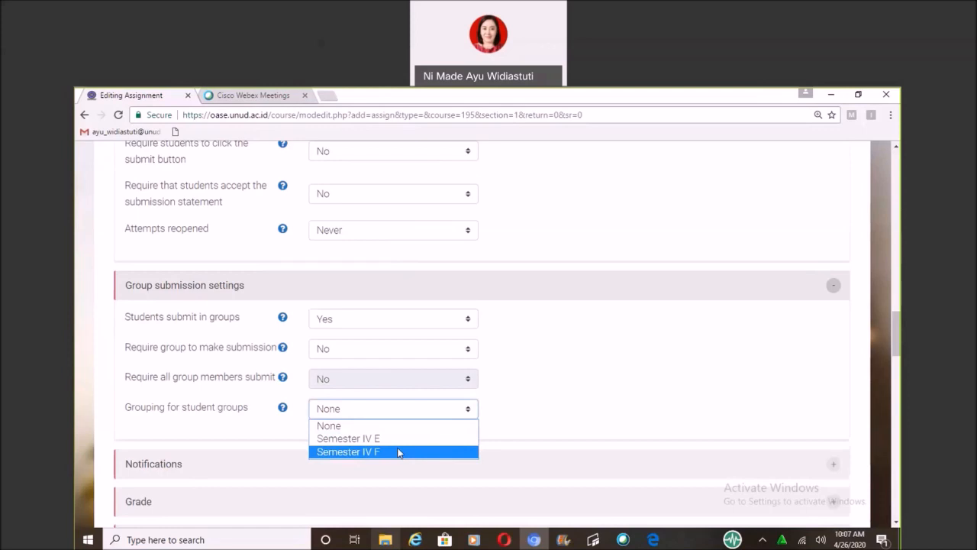
key(Escape)
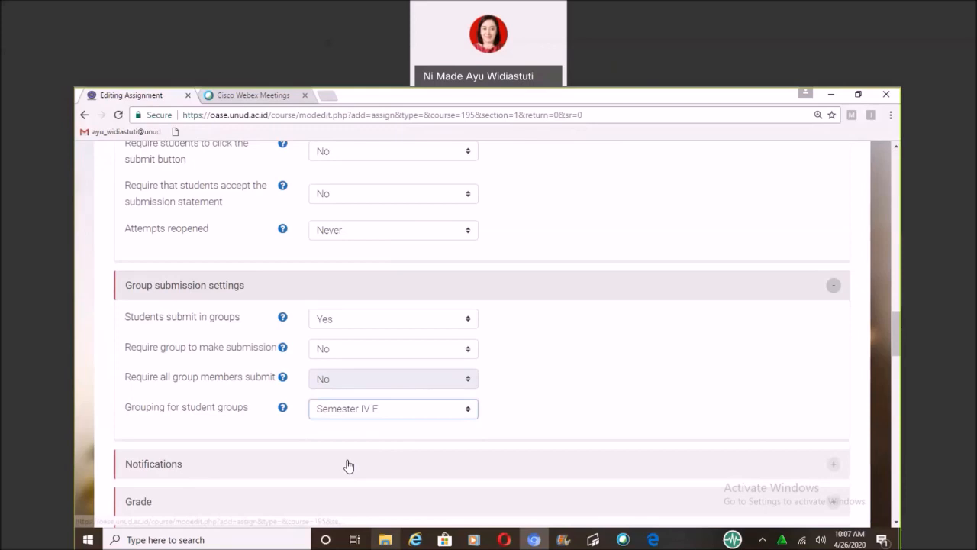
Expand the assignment's notification settings and choose No for notifying graders about submissions.
scroll(335, 462, down, 1)
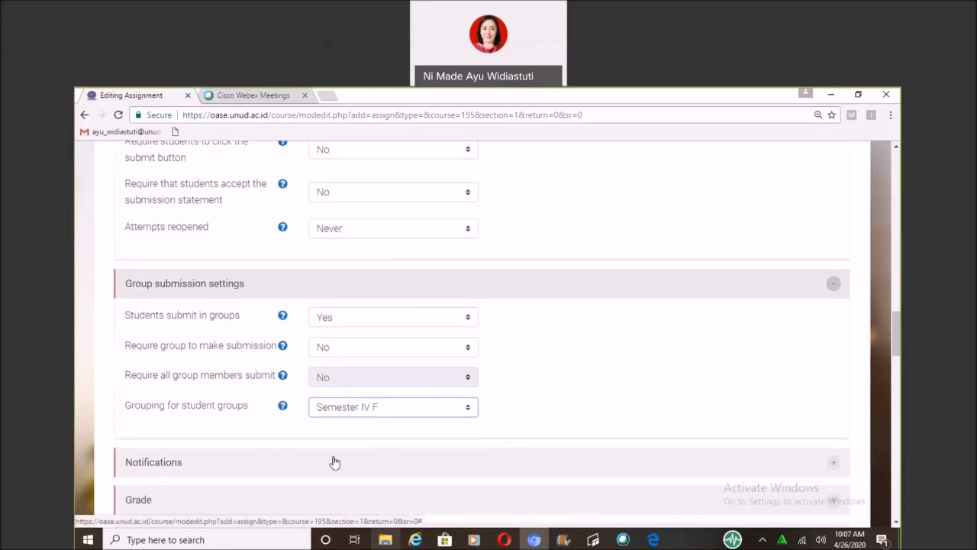
scroll(334, 462, down, 1)
scroll(334, 461, down, 2)
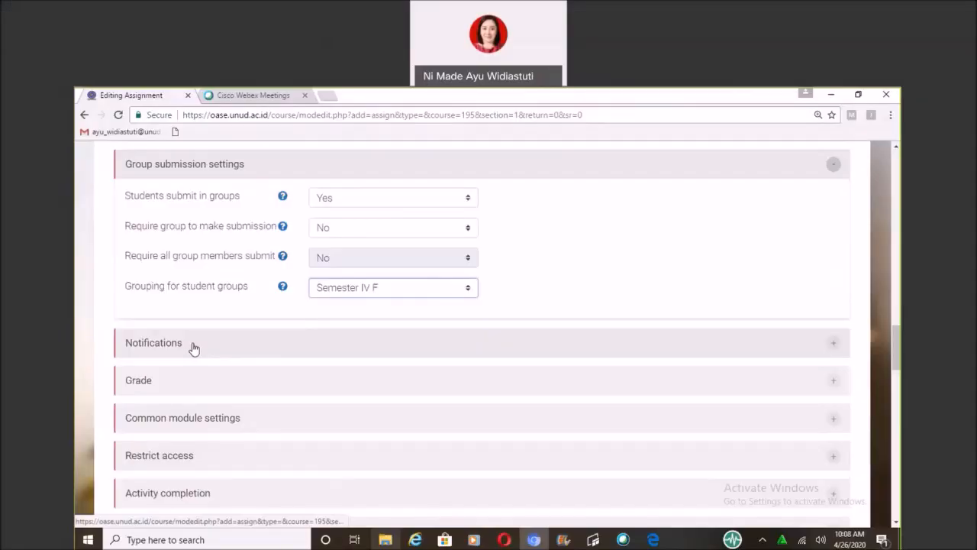
click(193, 349)
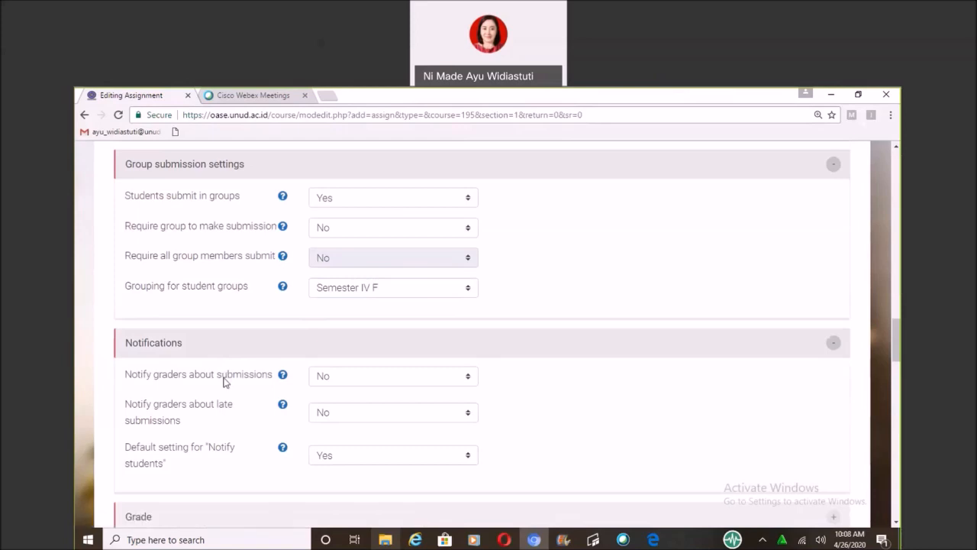
click(334, 375)
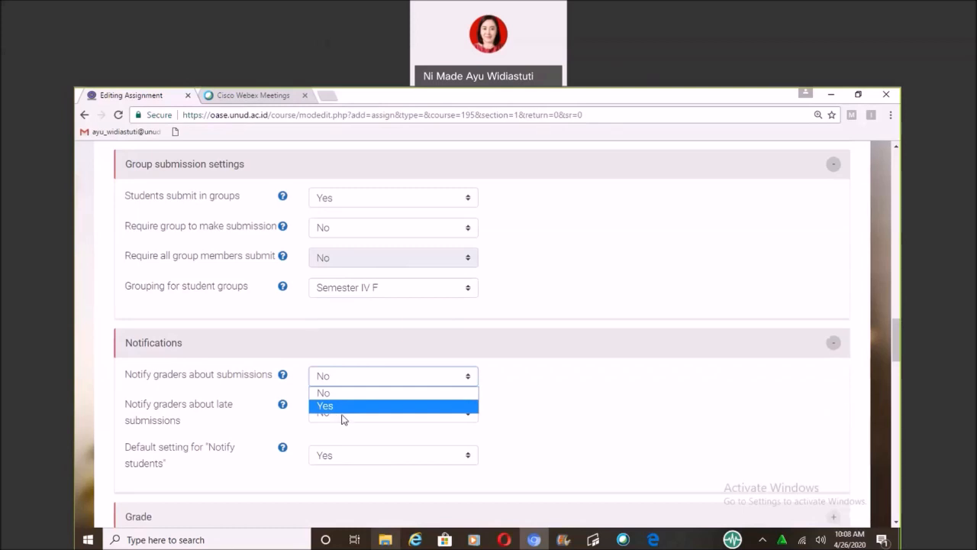
click(346, 394)
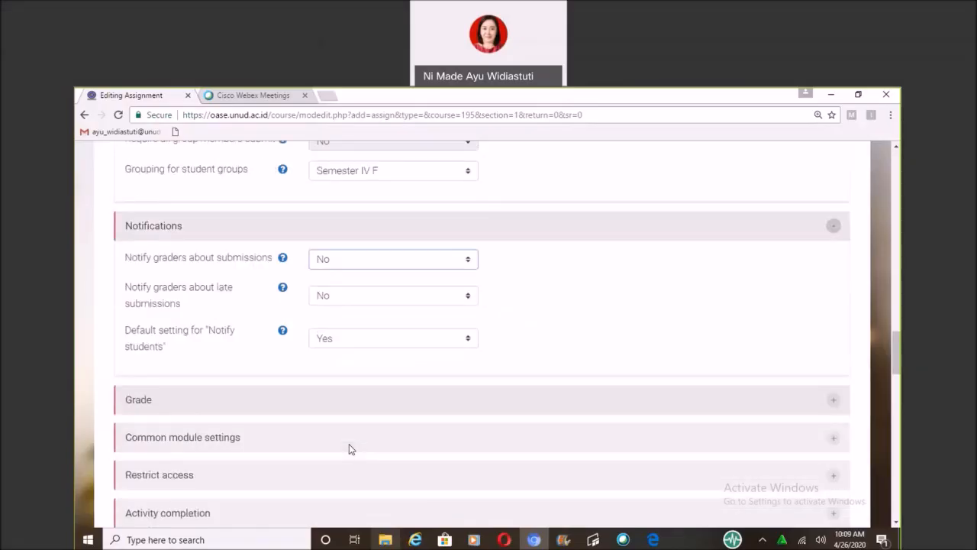
Expand the assignment's grade settings and choose Point as the grade type.
scroll(349, 445, down, 2)
scroll(317, 400, down, 2)
click(152, 156)
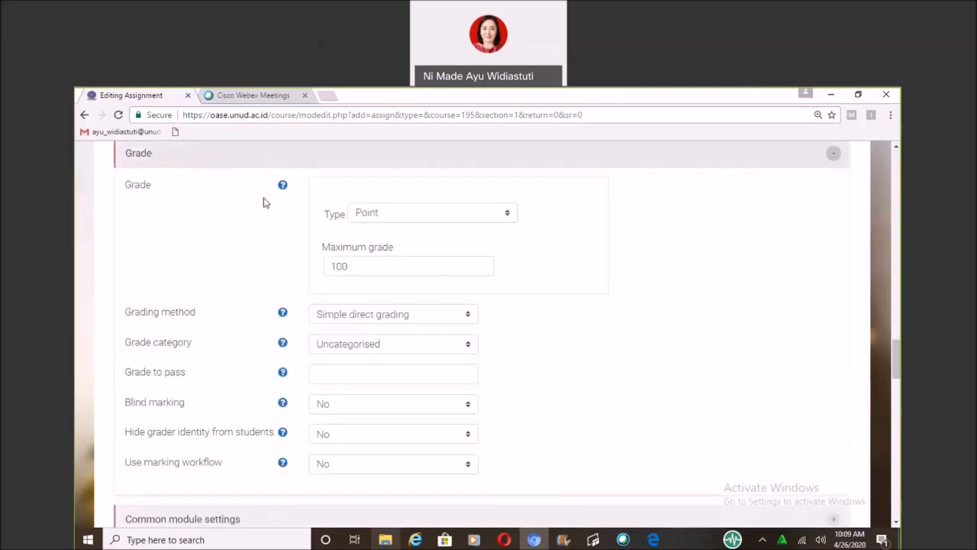
click(378, 219)
click(393, 256)
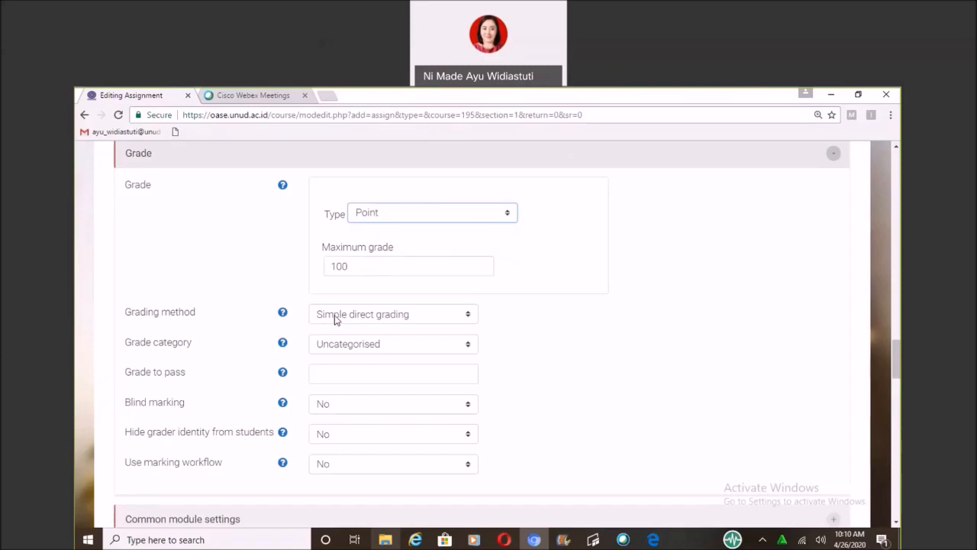
Leave the grade to pass empty and choose No for both blind marking and hiding the grader identity from students.
click(337, 373)
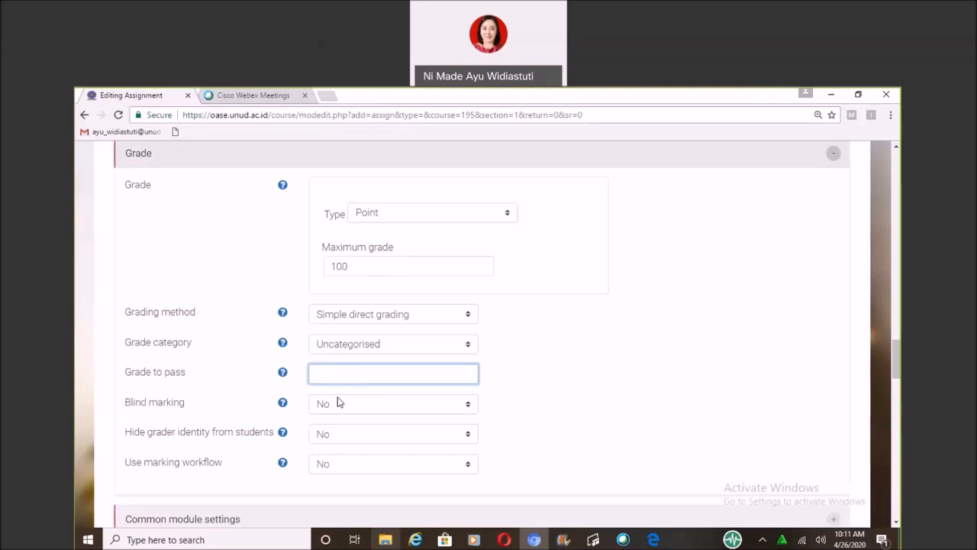
click(337, 402)
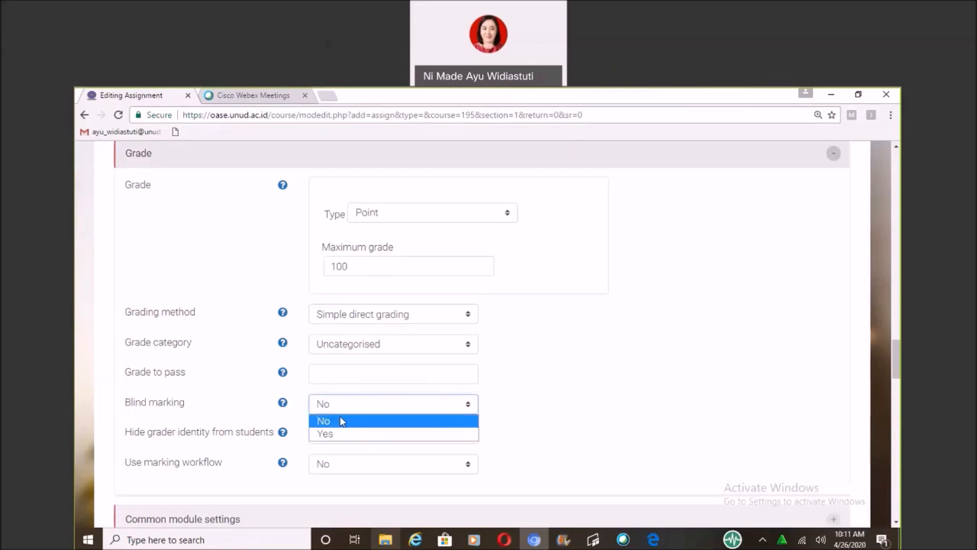
click(340, 416)
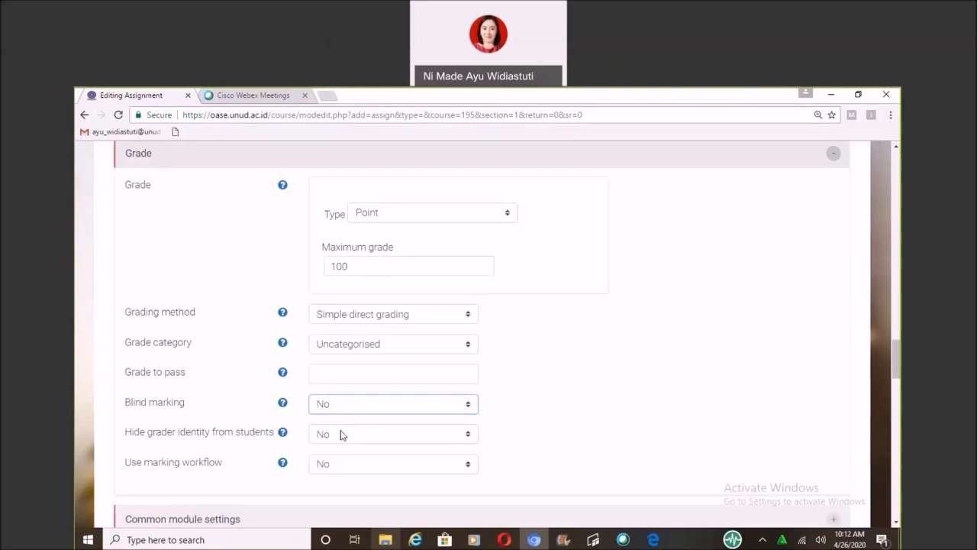
click(341, 435)
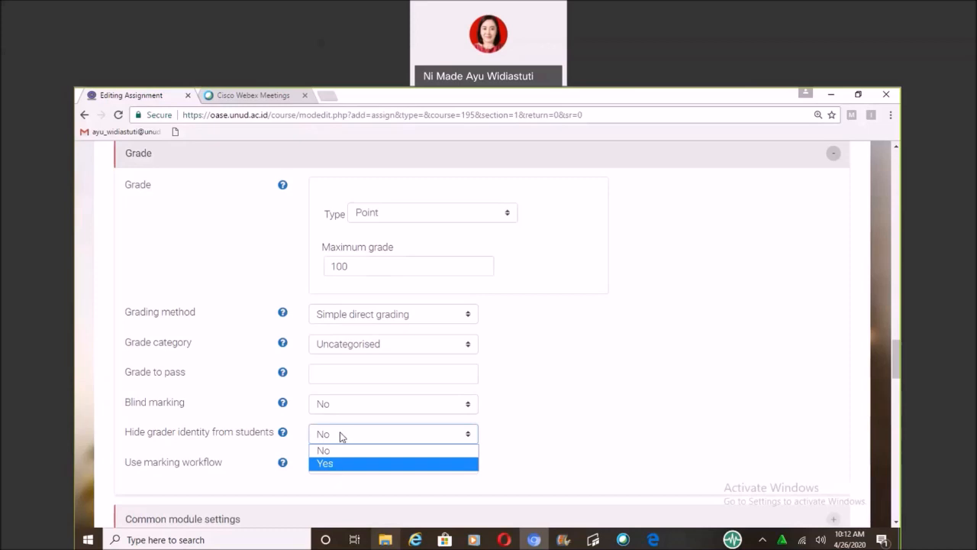
click(341, 436)
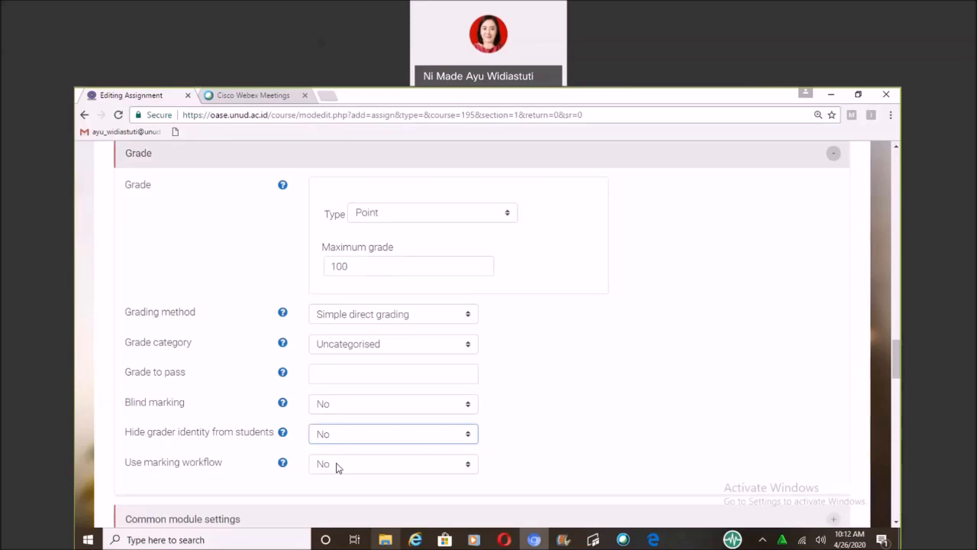
Try Yes for using the marking workflow, and revert it to No.
click(337, 467)
click(337, 493)
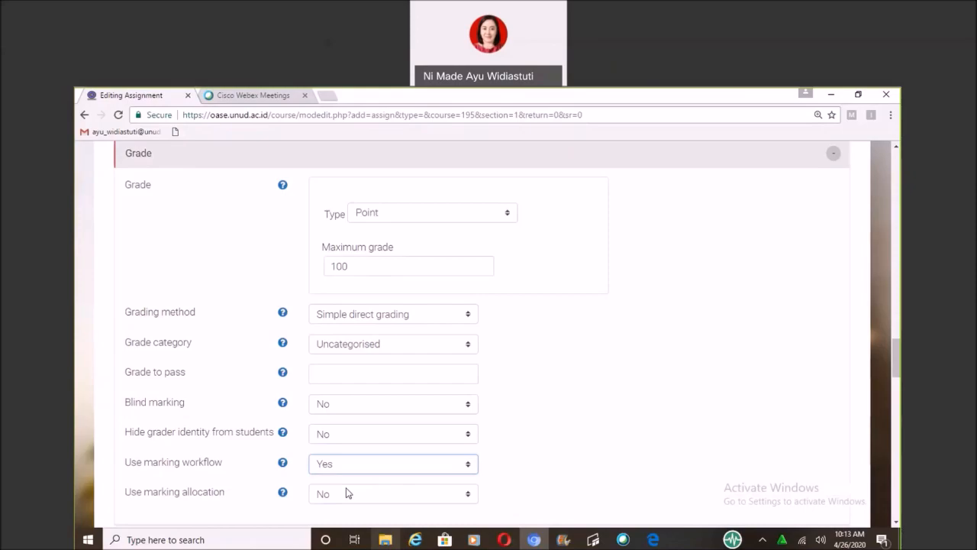
click(348, 466)
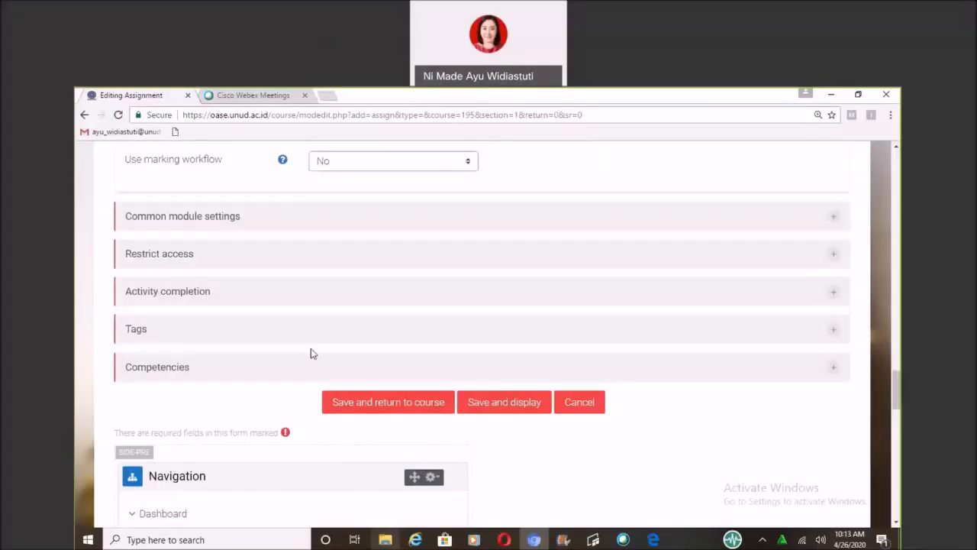
In the common module settings, choose Show on course page for the availability and Separate groups for the group mode.
scroll(311, 349, down, 2)
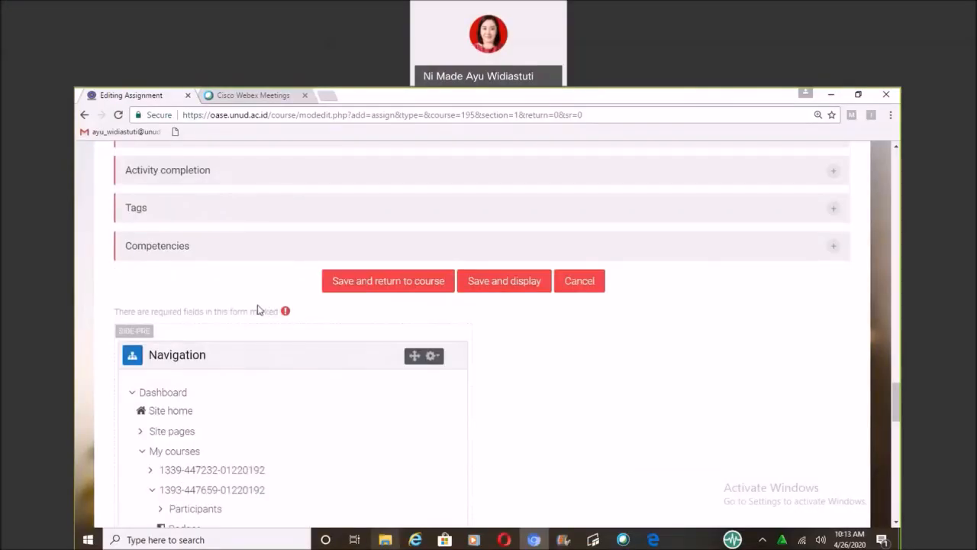
scroll(241, 277, up, 2)
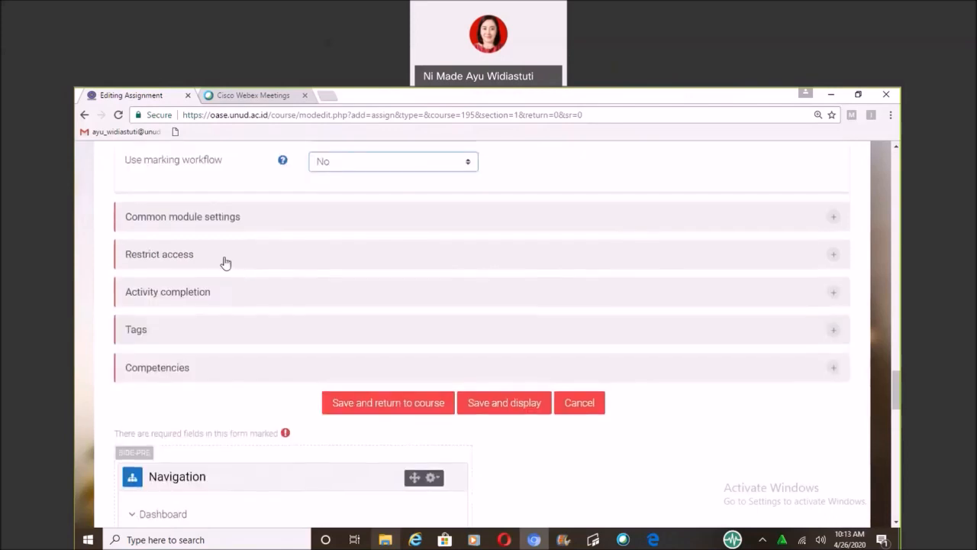
scroll(221, 271, up, 1)
click(214, 280)
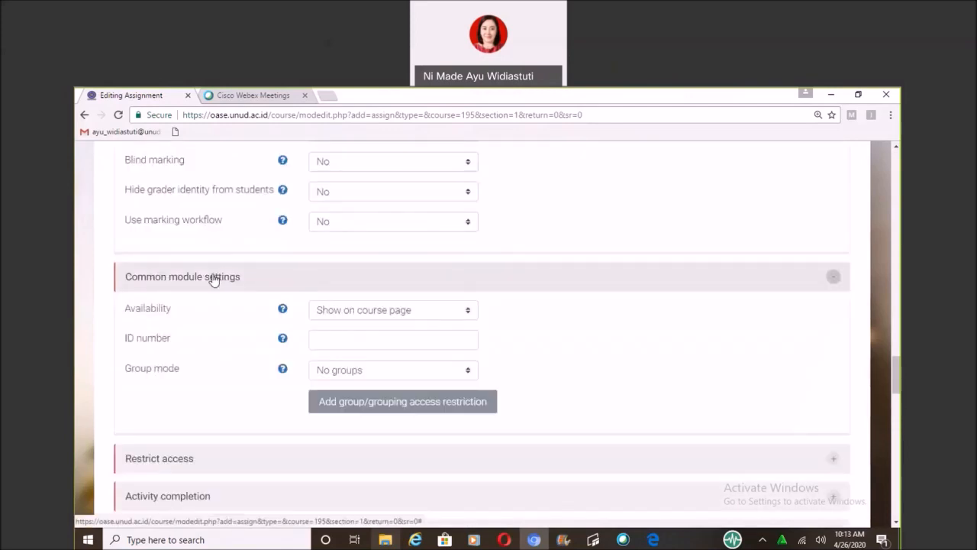
click(311, 315)
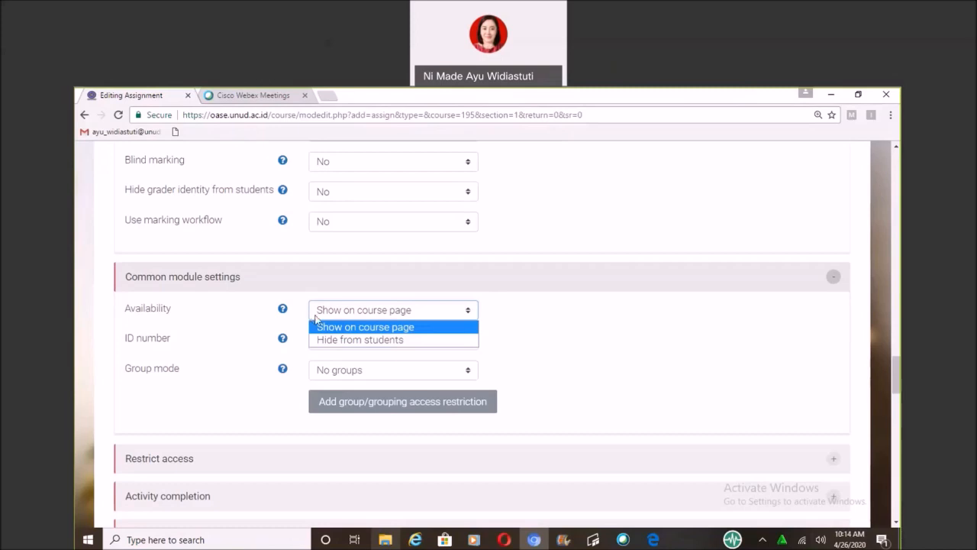
click(316, 318)
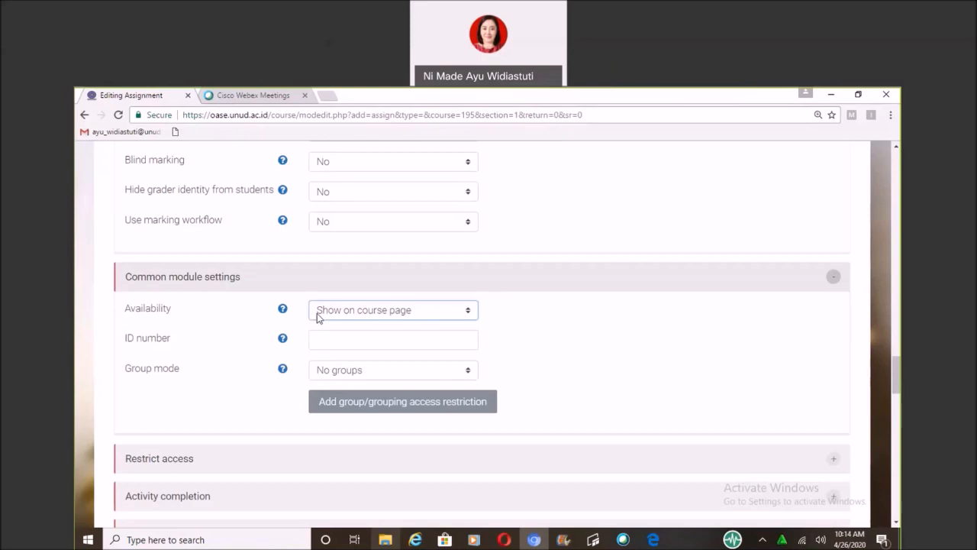
click(334, 371)
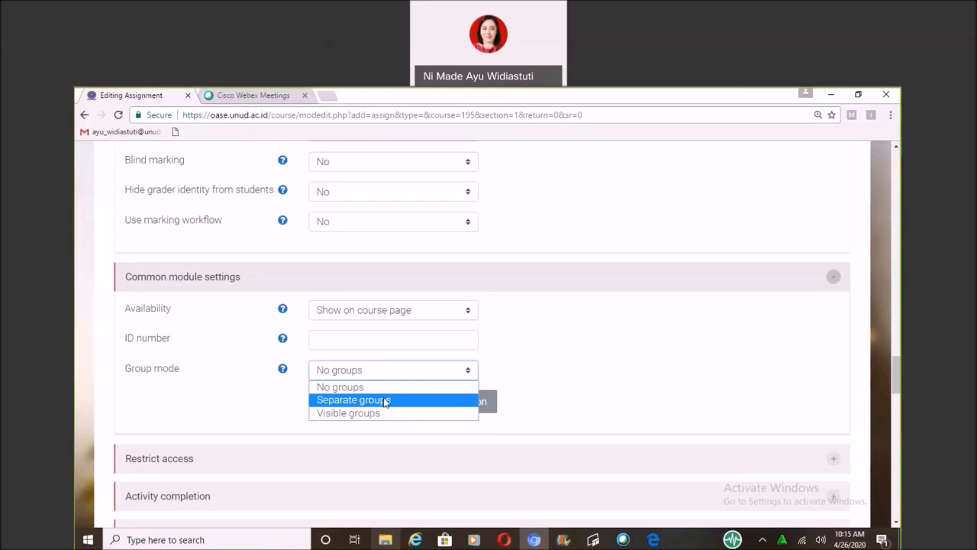
click(385, 400)
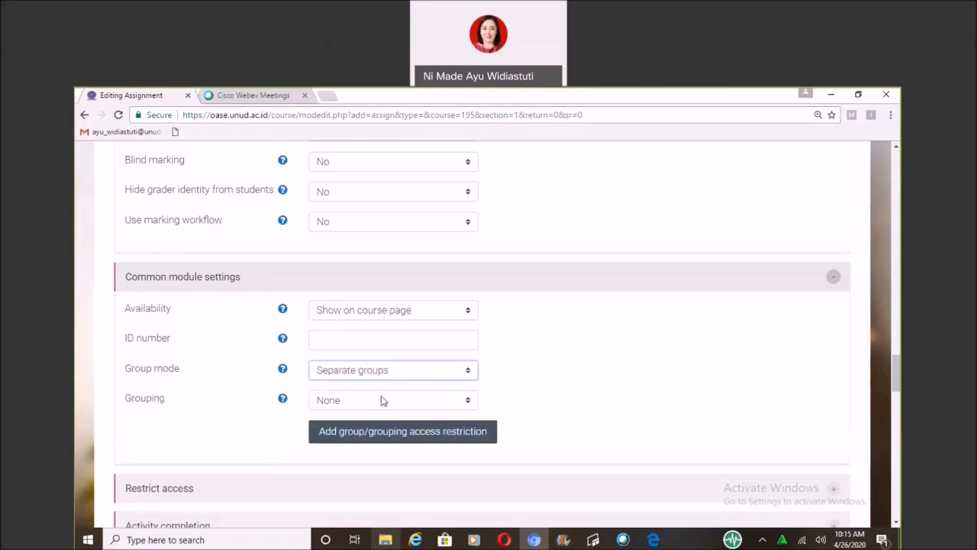
Choose Semester IV F as the grouping and add a group/grouping access restriction for it.
click(380, 400)
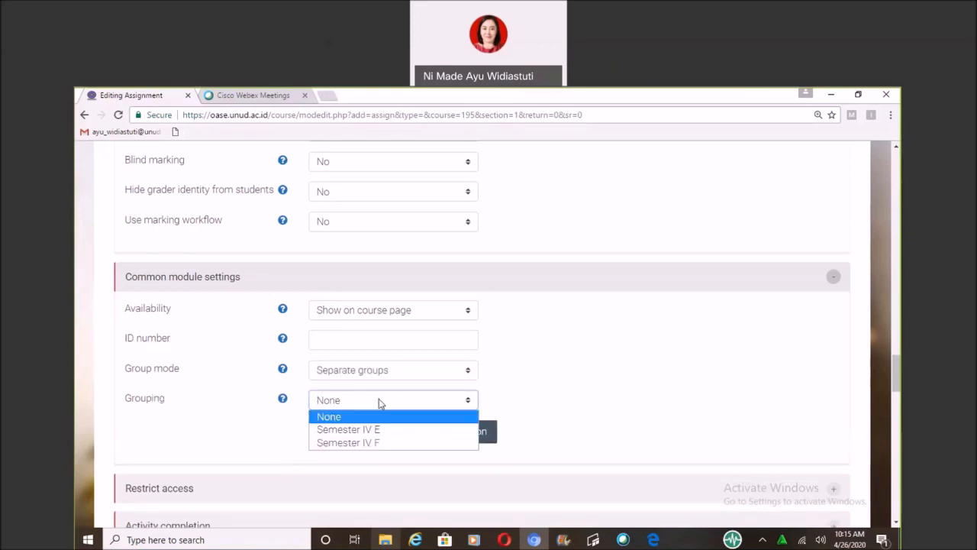
click(367, 443)
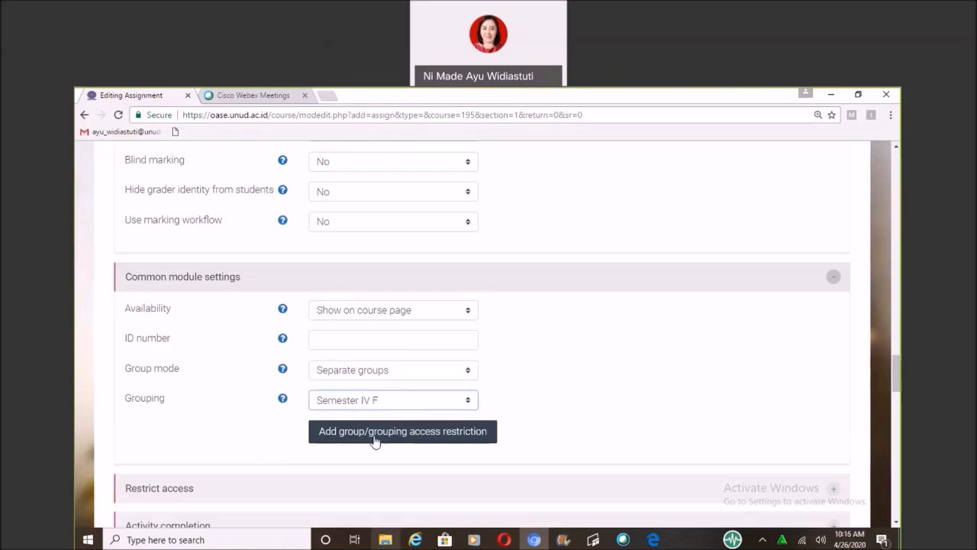
click(374, 441)
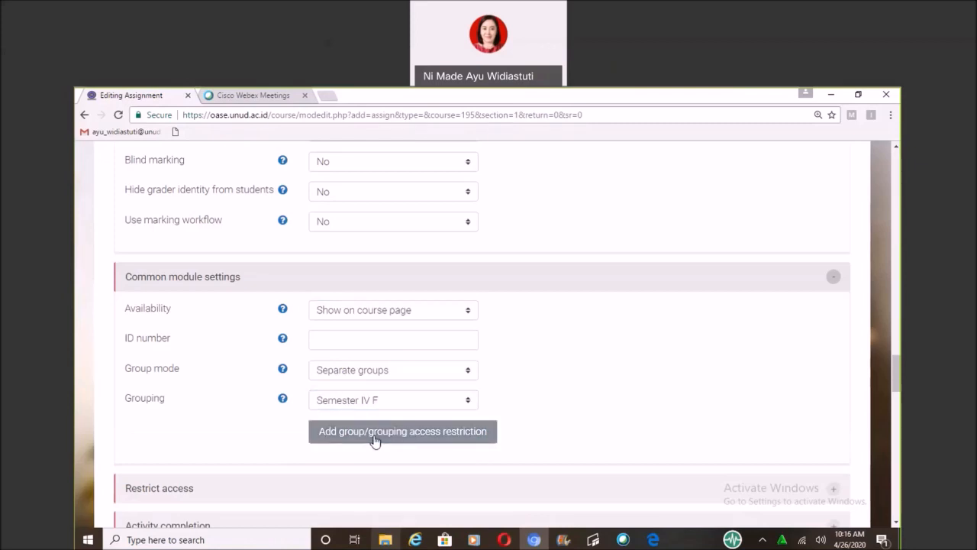
Add an activity completion restriction requiring the Translation Process activity to be marked complete.
scroll(375, 441, down, 3)
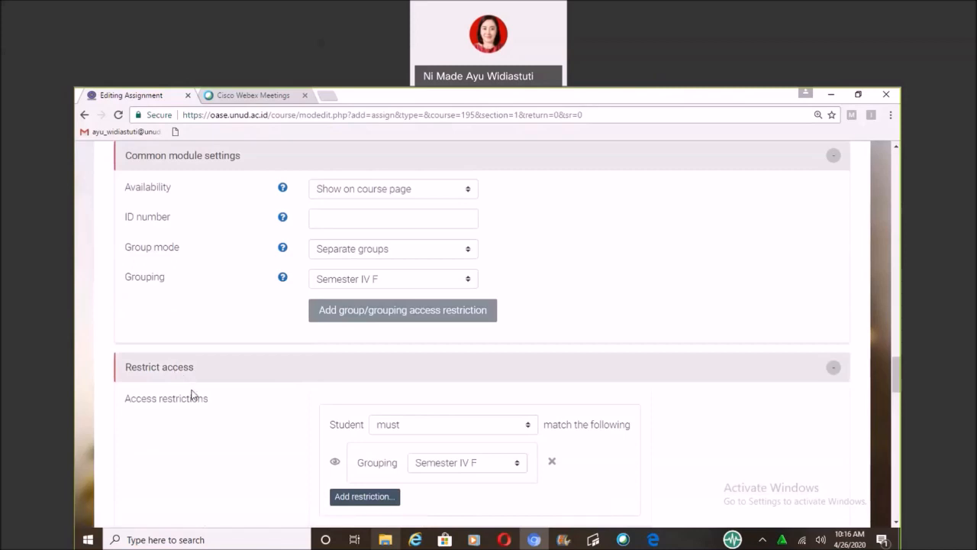
scroll(194, 395, down, 1)
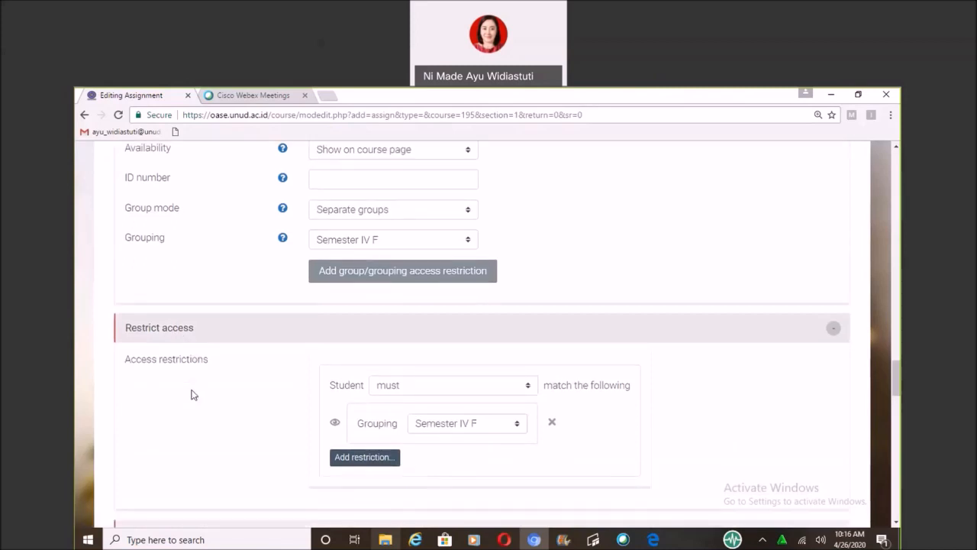
scroll(193, 395, down, 1)
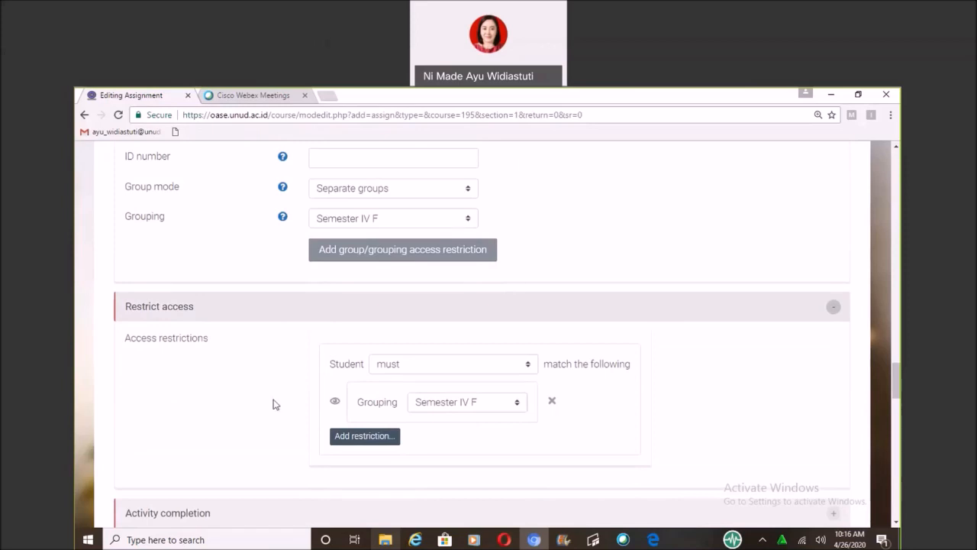
scroll(290, 403, down, 1)
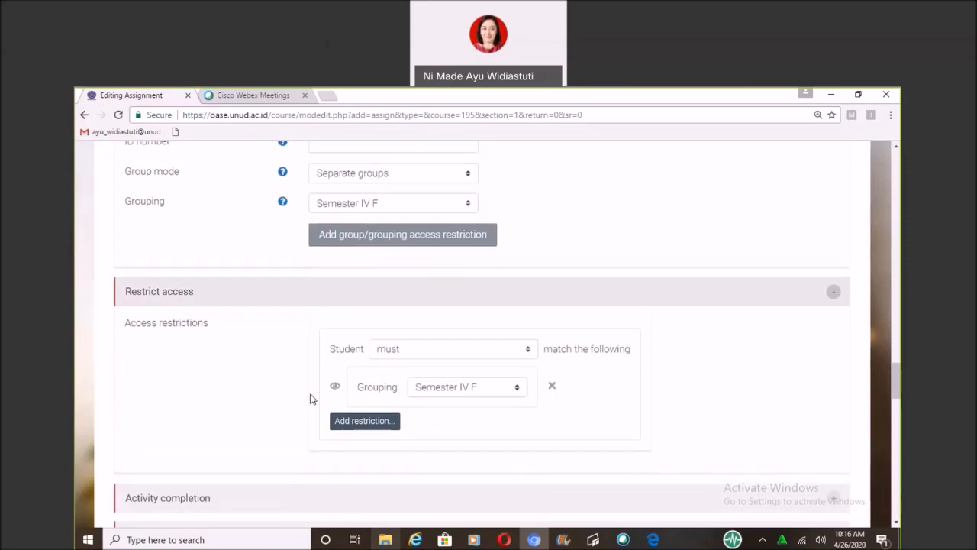
scroll(329, 386, down, 2)
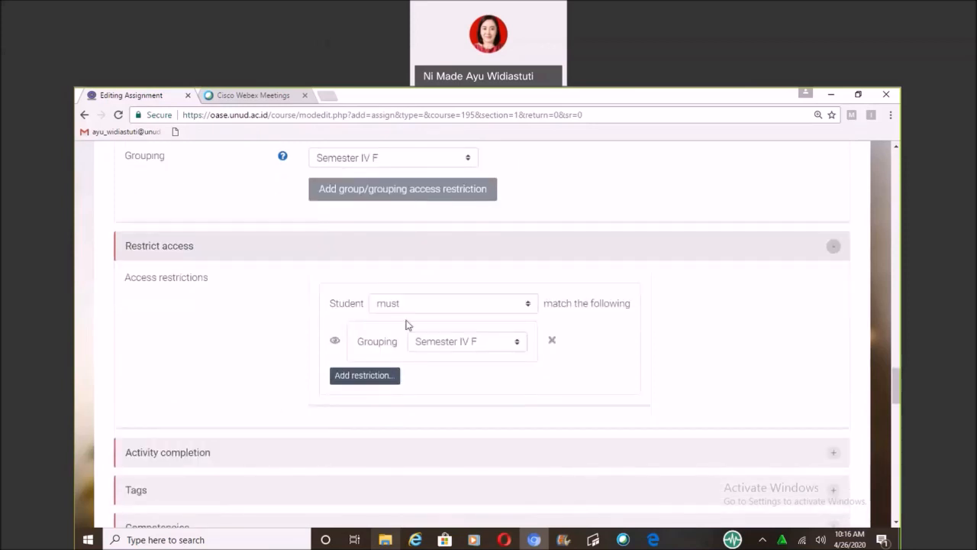
click(364, 375)
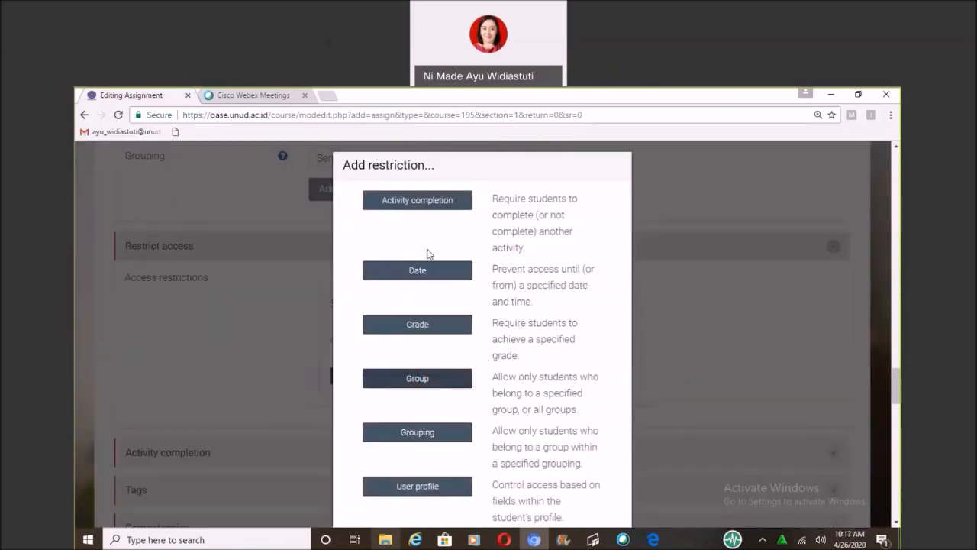
click(443, 207)
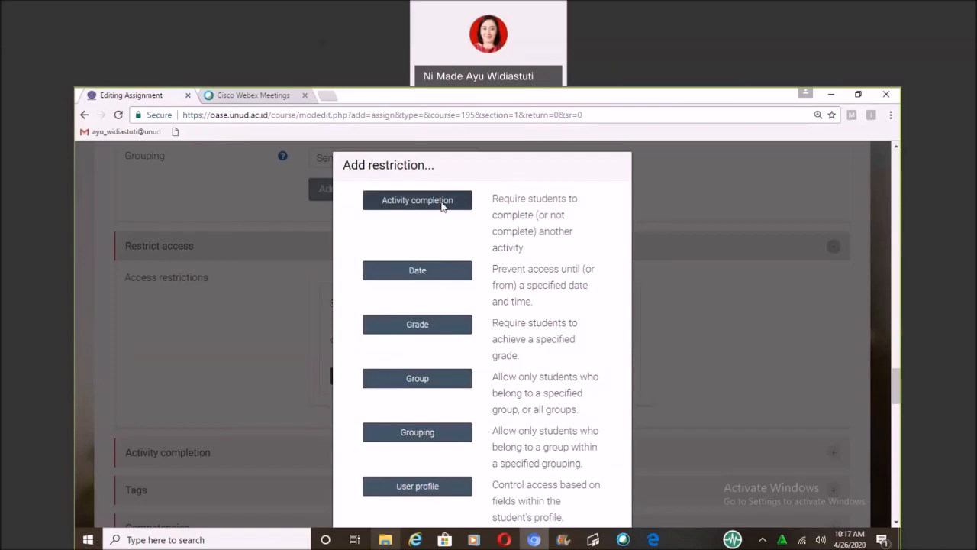
click(442, 206)
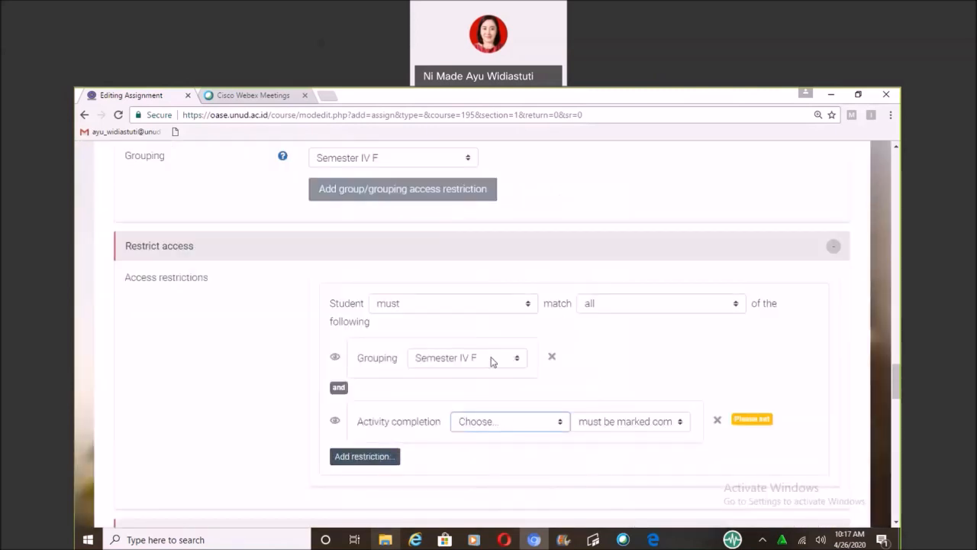
click(563, 422)
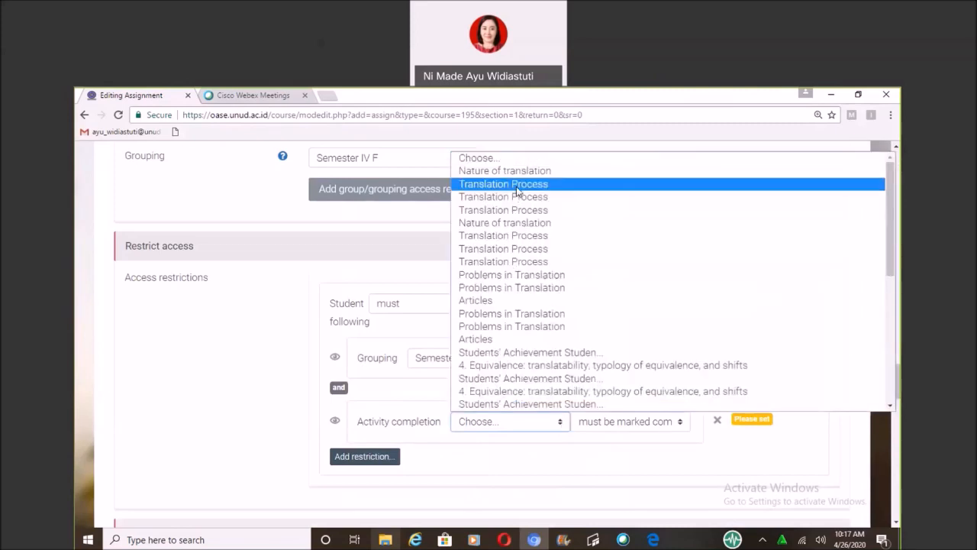
click(517, 189)
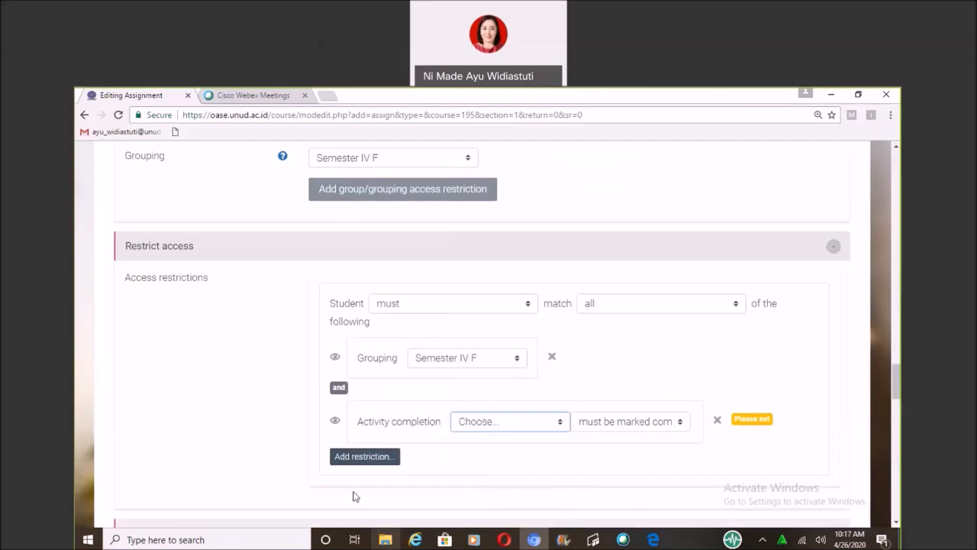
key(Down)
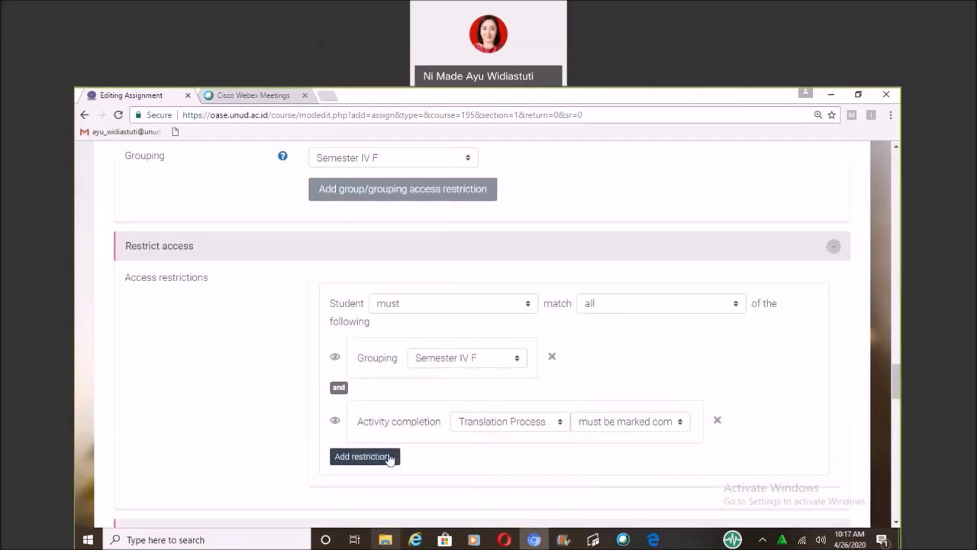
Add a date restriction allowing access from 26 April 2020, with the time set to 08:00.
click(389, 458)
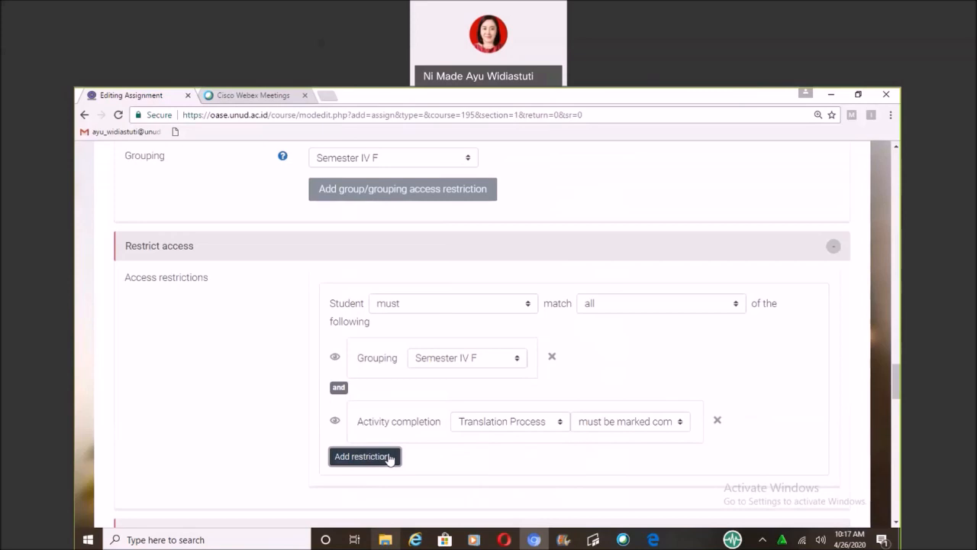
click(389, 456)
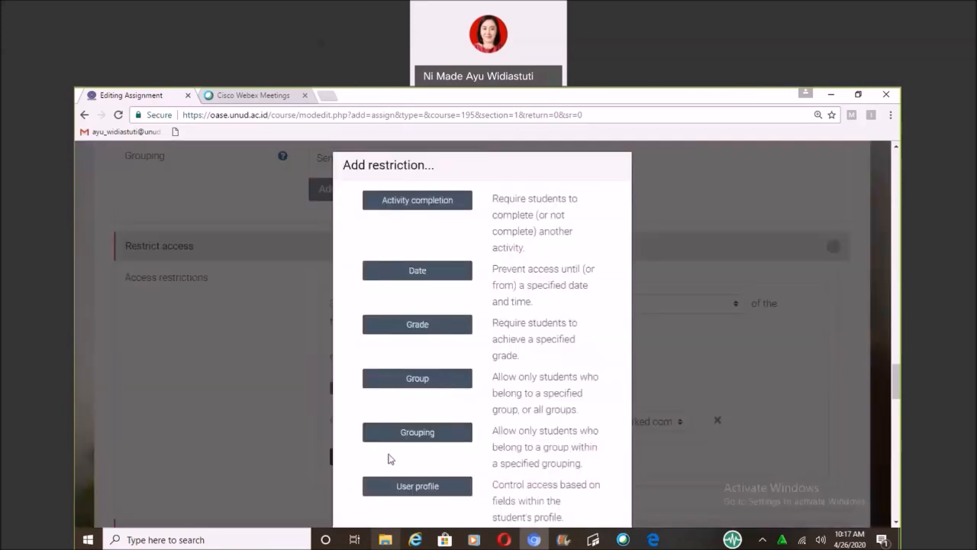
click(436, 276)
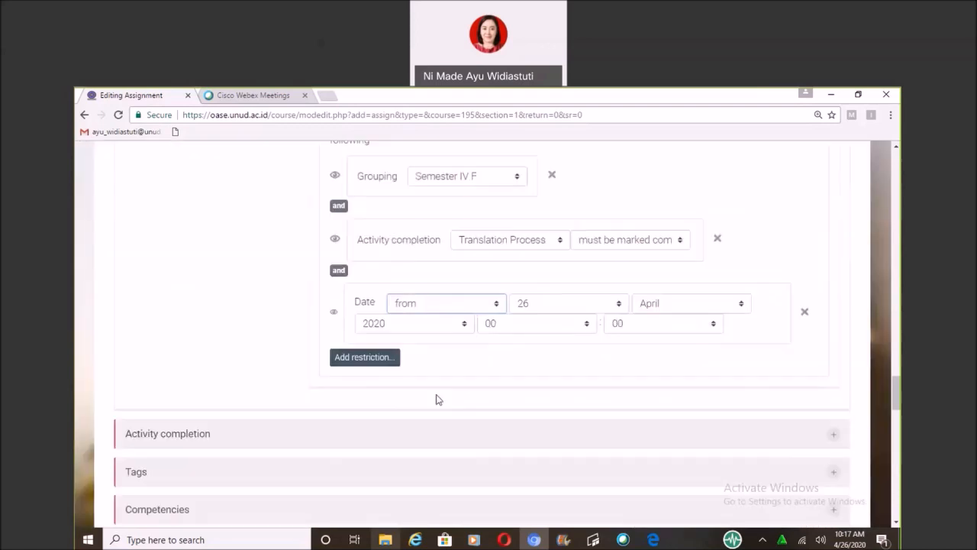
click(502, 324)
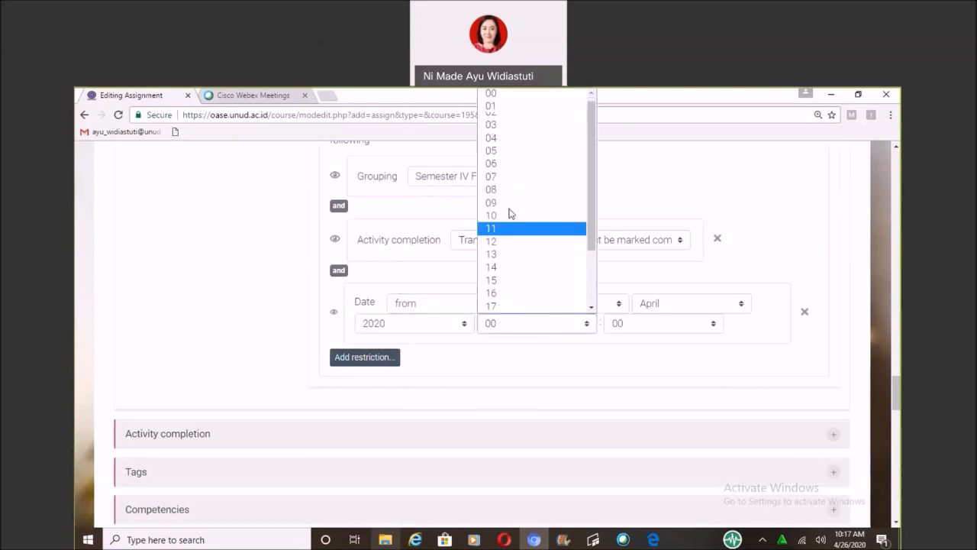
click(501, 194)
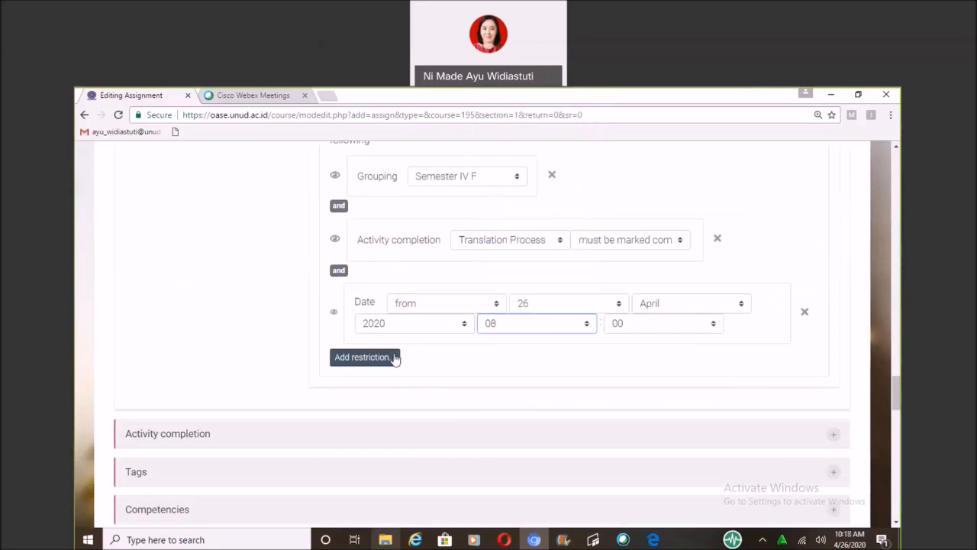
Add a second date restriction and change its direction to until.
click(388, 359)
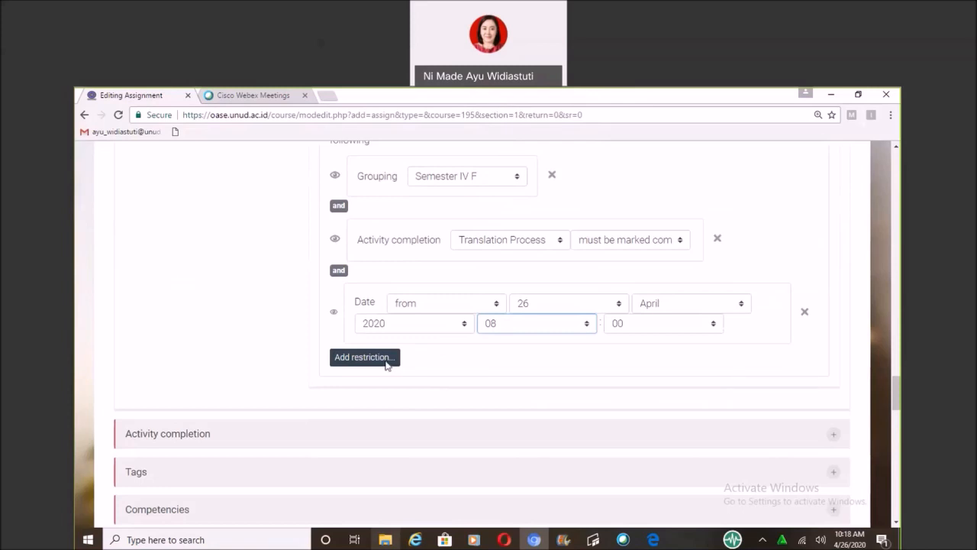
click(386, 362)
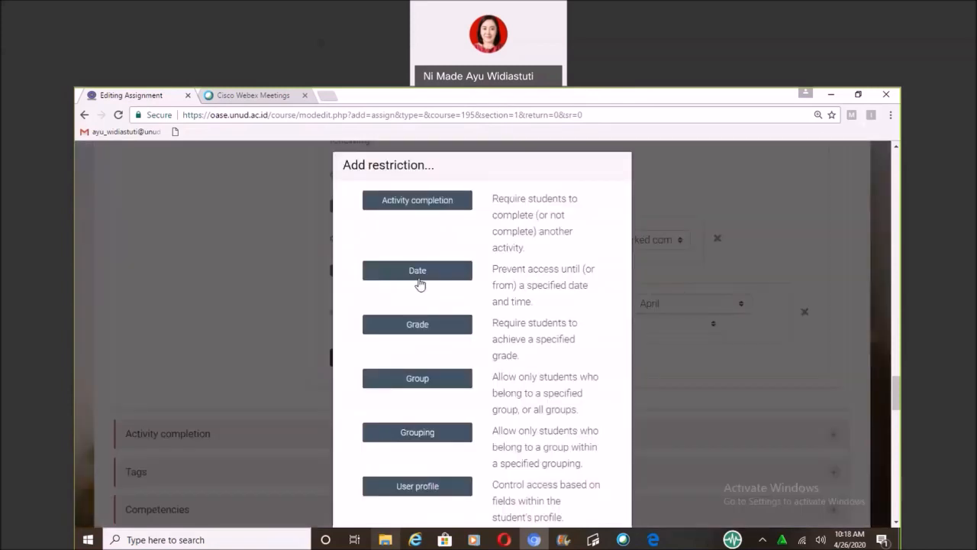
click(417, 282)
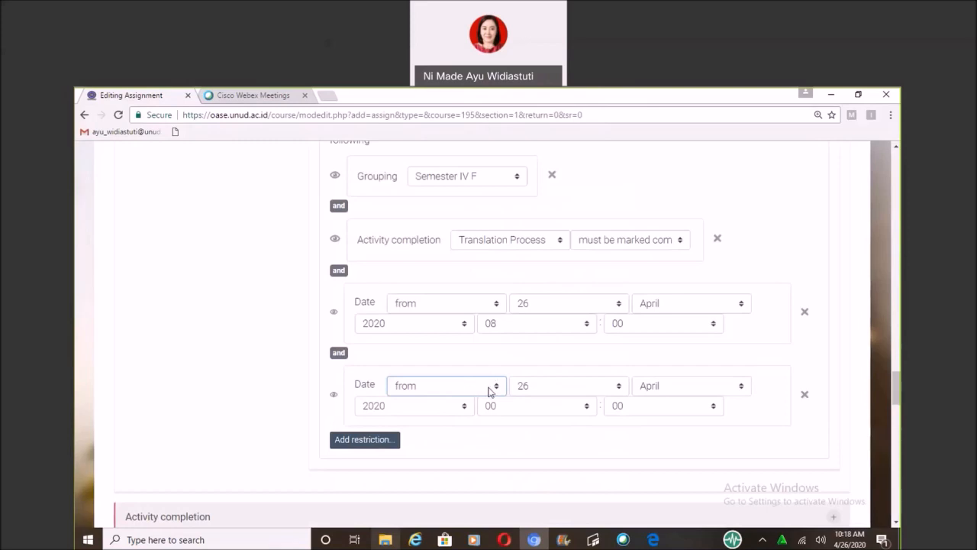
click(490, 389)
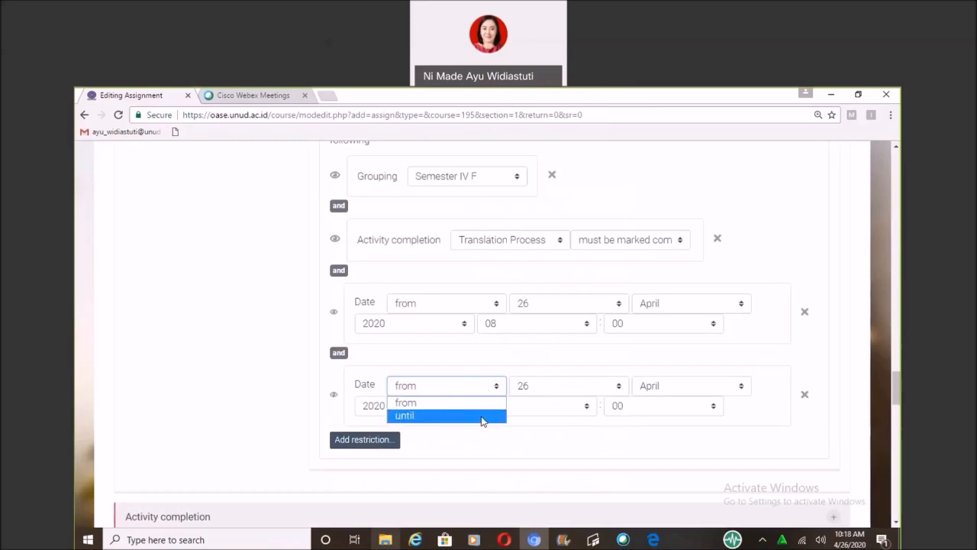
click(482, 422)
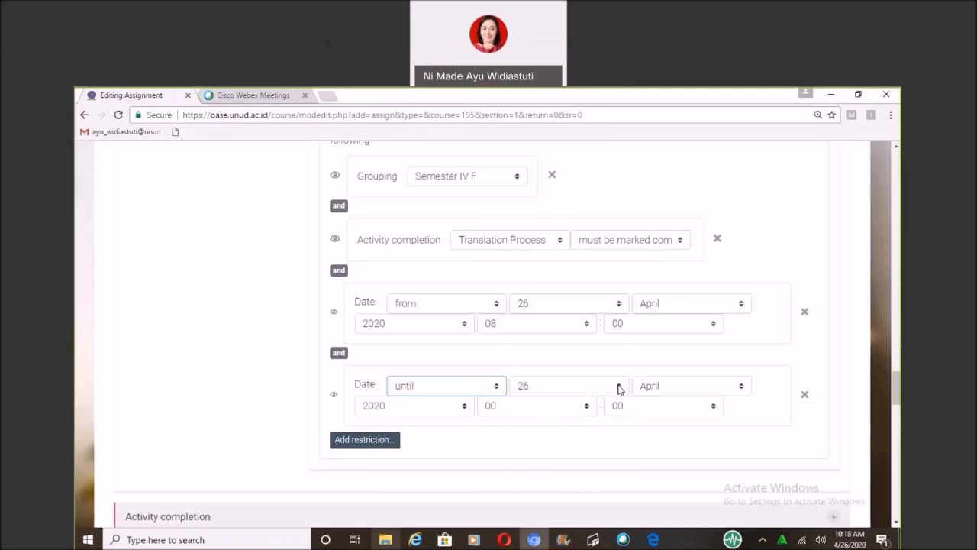
Set the until date restriction to 3 May 2020 at 15:00.
click(620, 390)
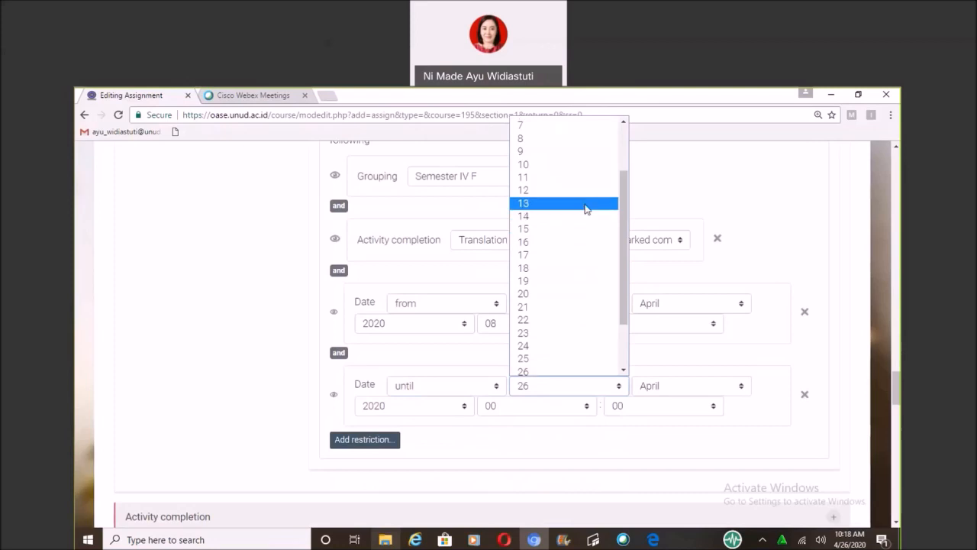
scroll(585, 207, up, 2)
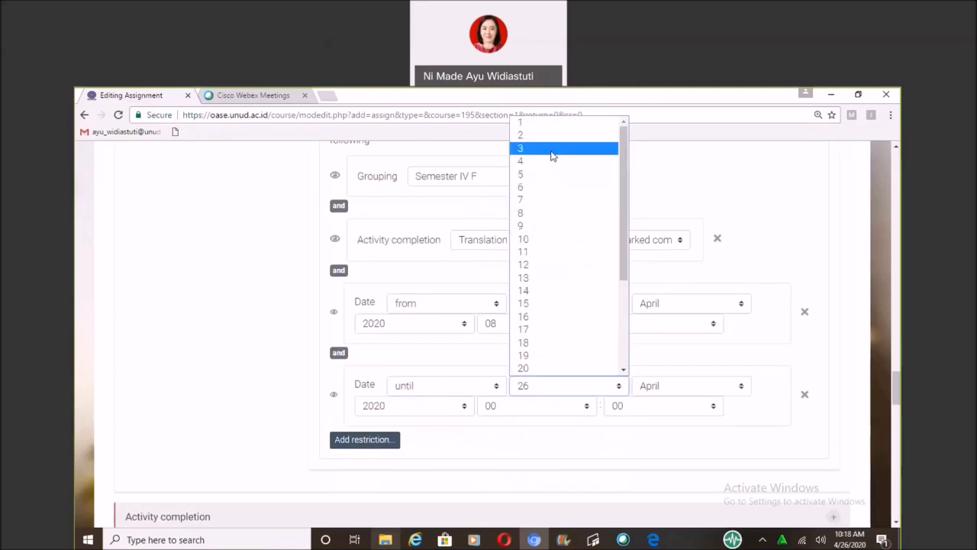
key(Escape)
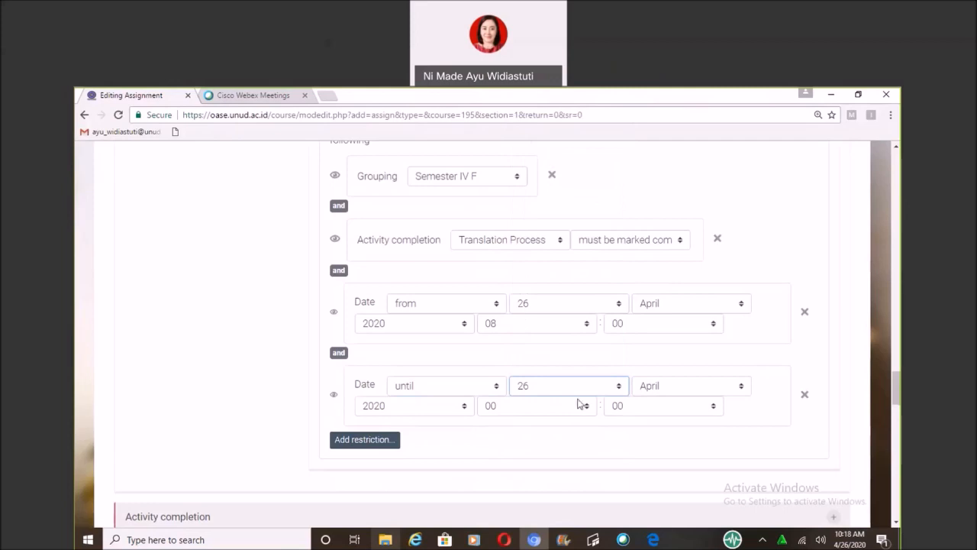
key(3)
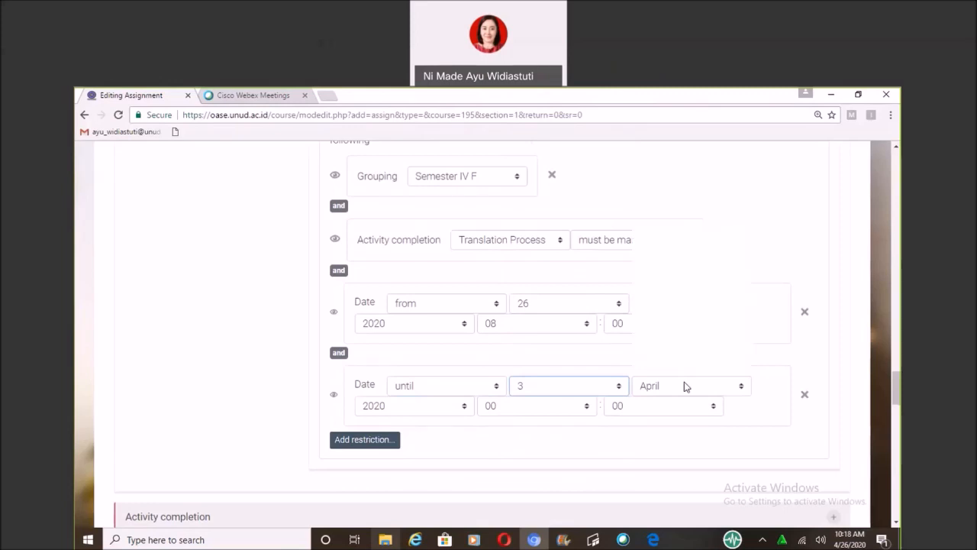
click(685, 386)
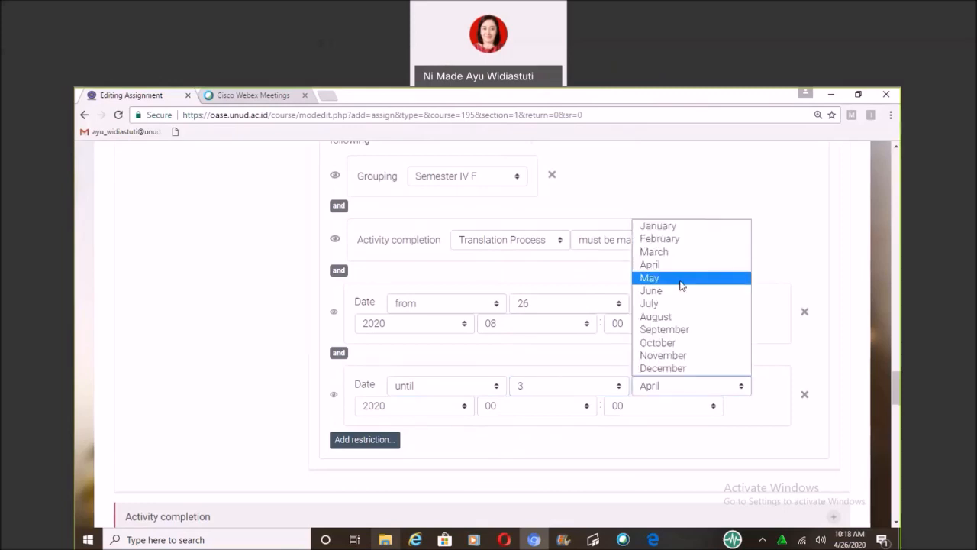
click(682, 278)
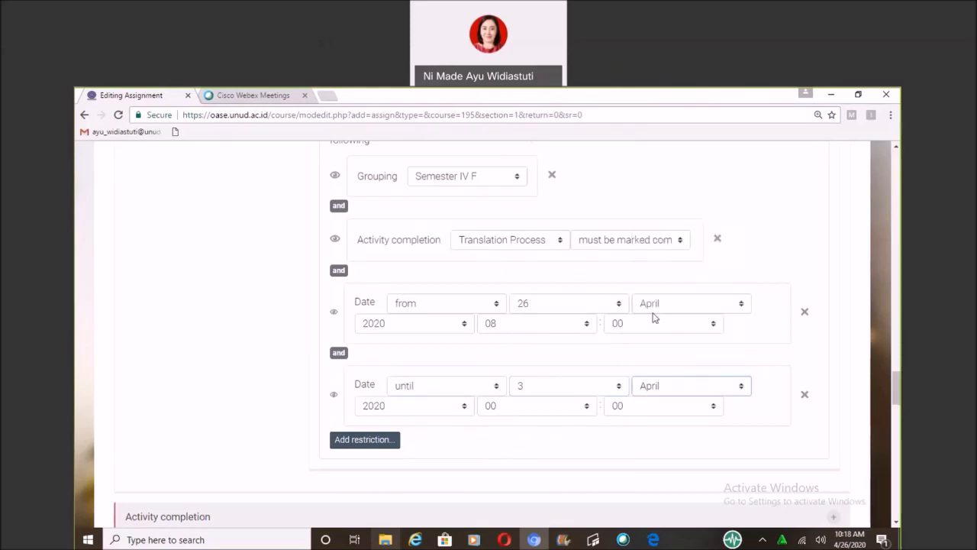
click(546, 408)
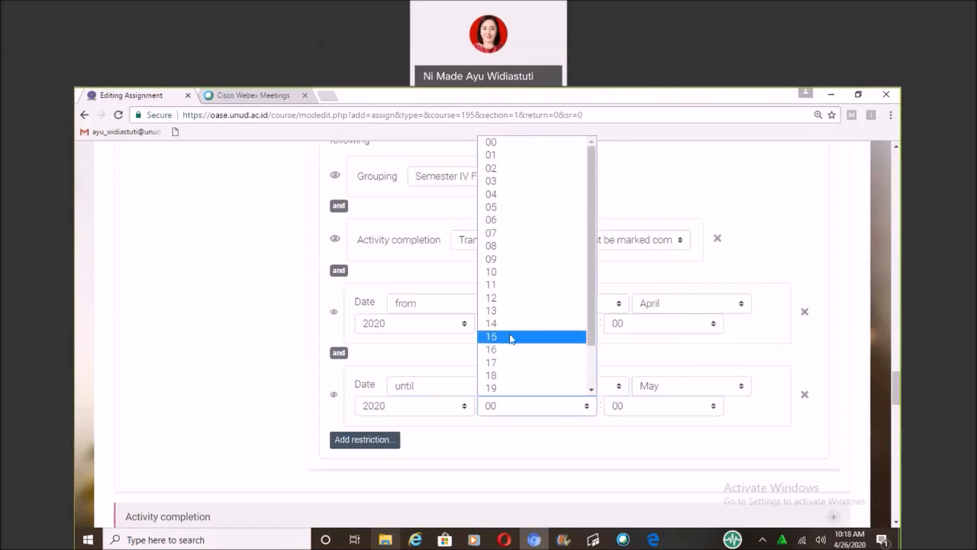
key(Escape)
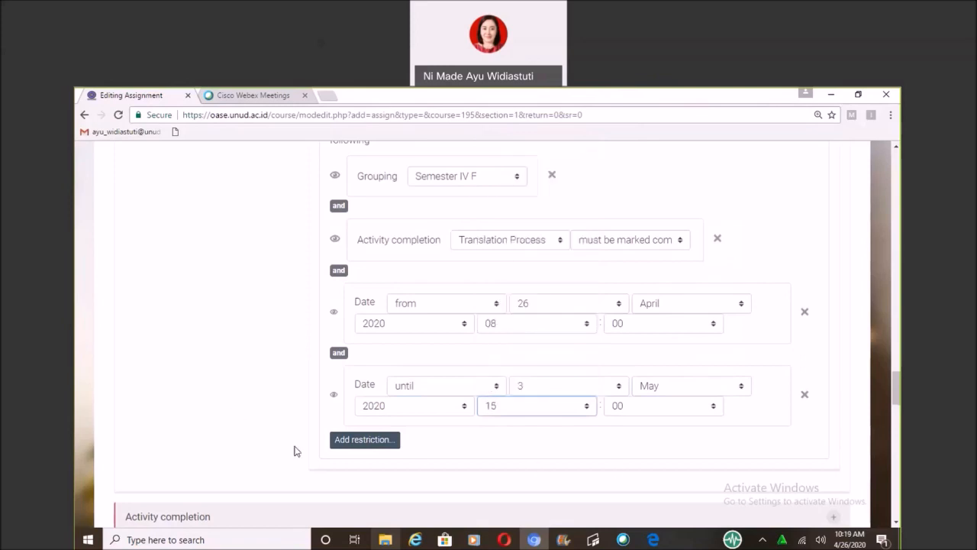
Add a grade restriction and remove it again without choosing a grade item.
click(386, 444)
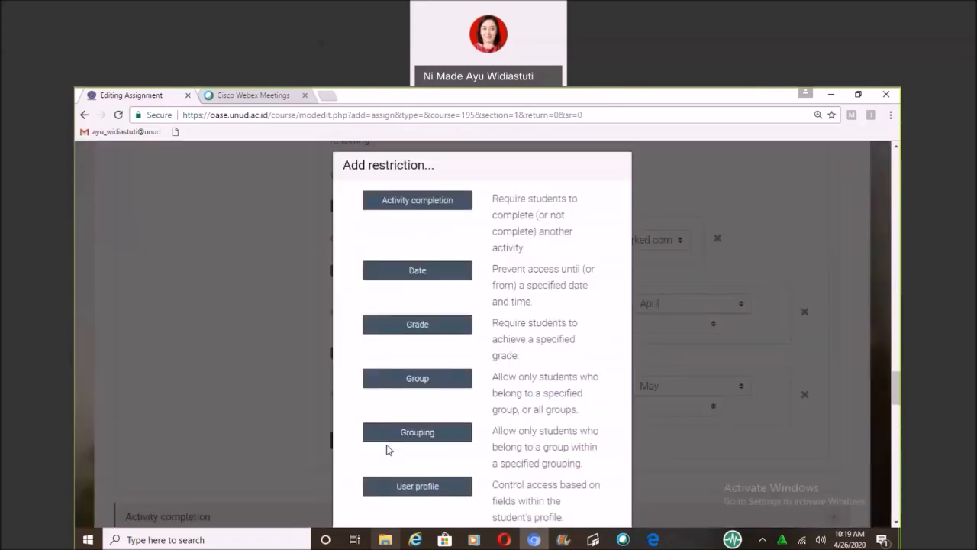
click(397, 329)
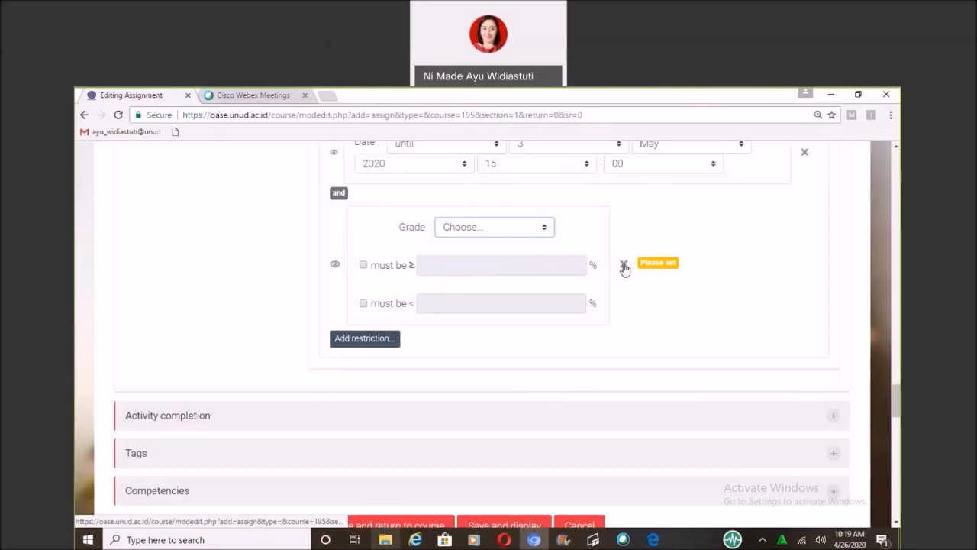
click(624, 267)
click(625, 266)
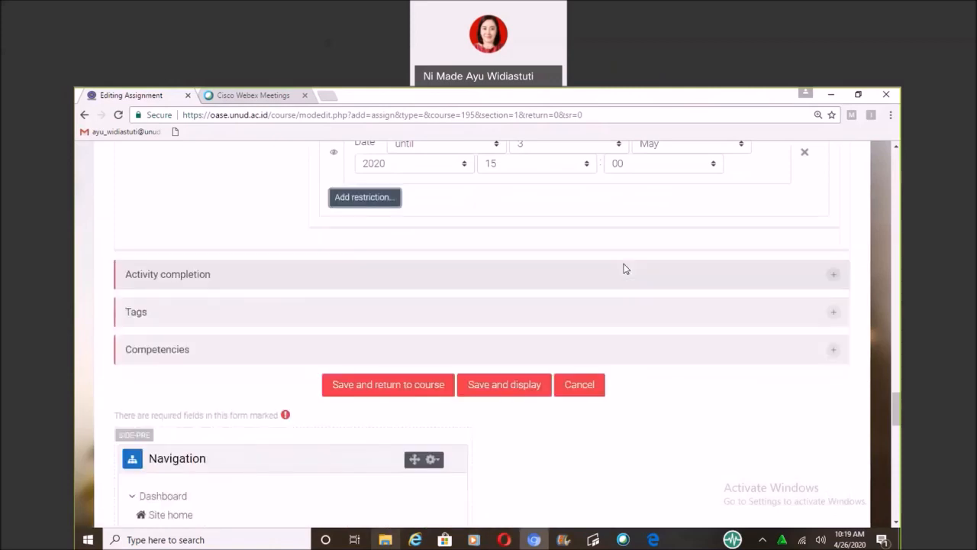
Add a group restriction to the assignment's access conditions and set it to (Any group).
click(386, 200)
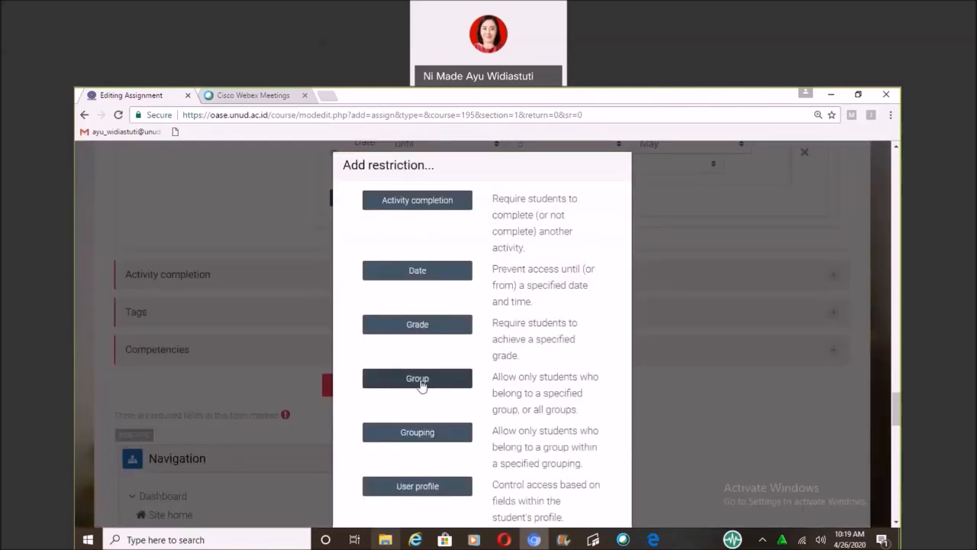
click(421, 385)
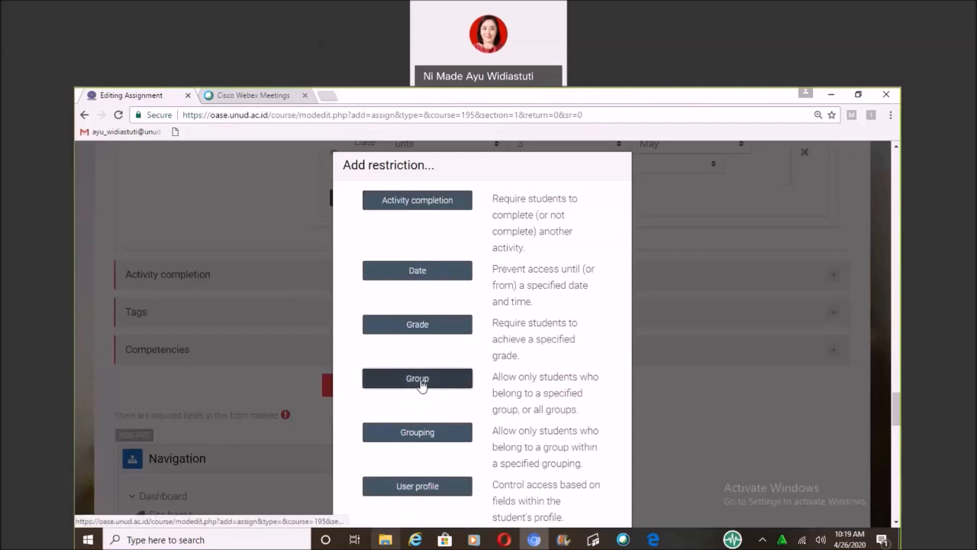
click(421, 386)
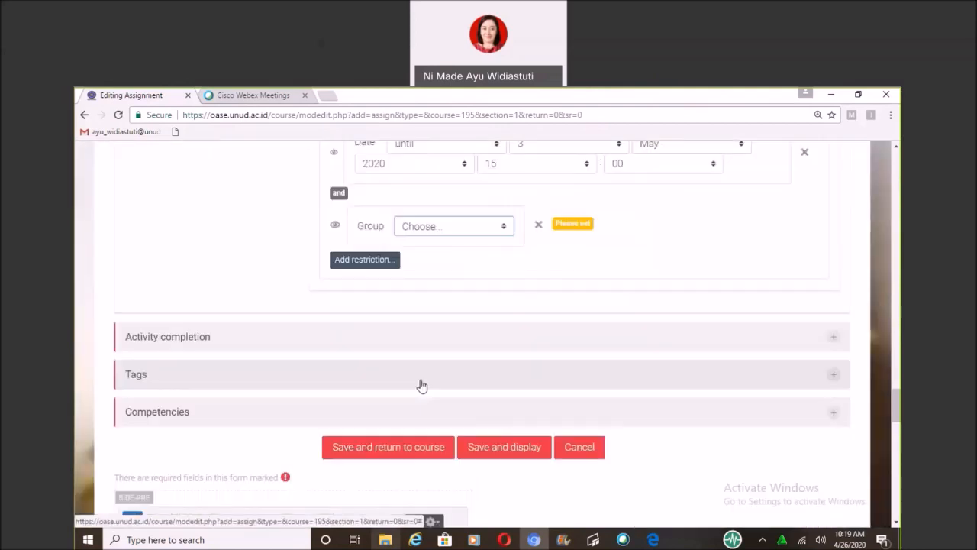
click(504, 227)
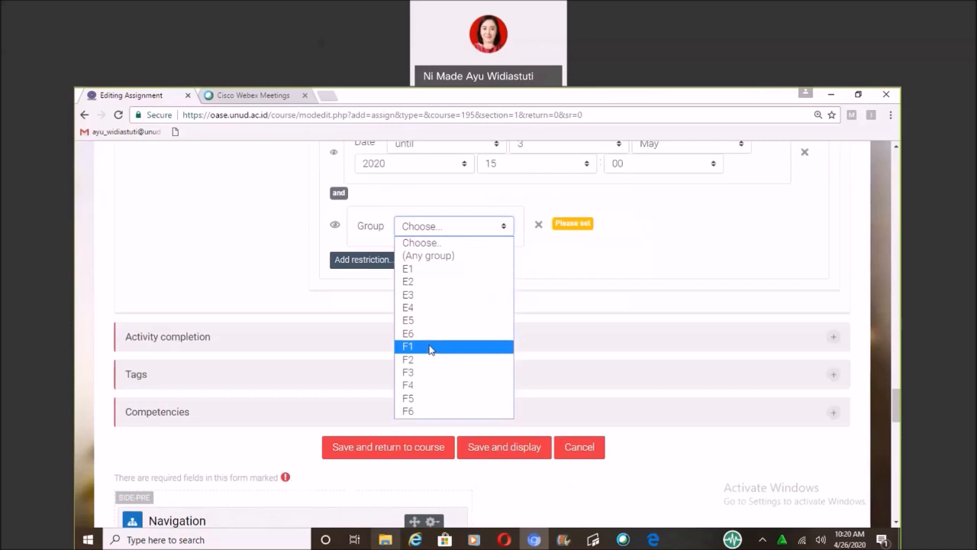
click(438, 259)
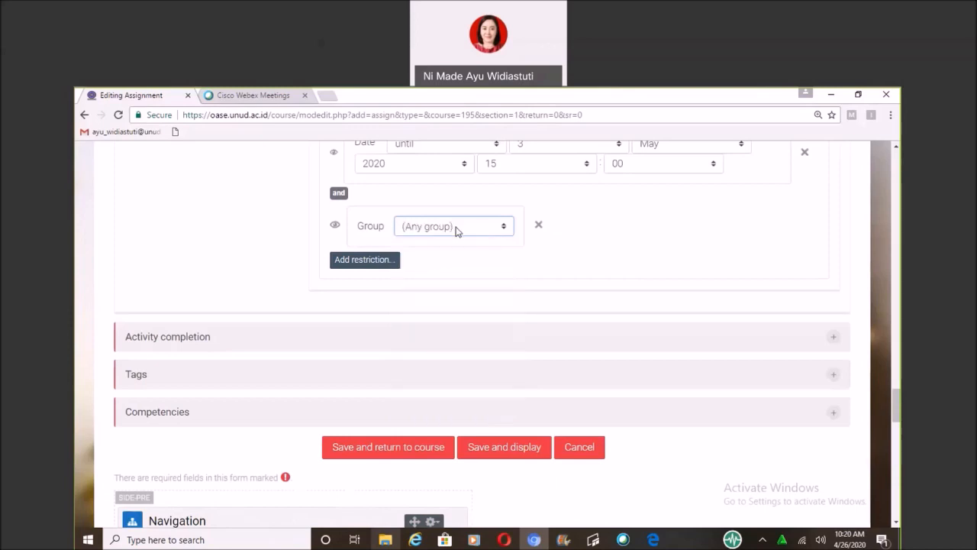
Add a grouping restriction to the access conditions and set it to Semester IV F.
click(384, 263)
click(418, 432)
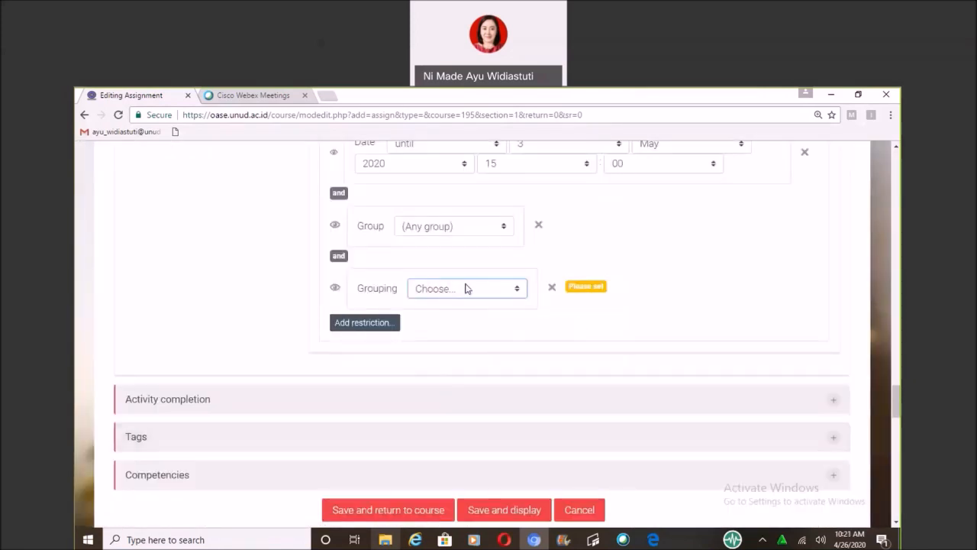
click(467, 290)
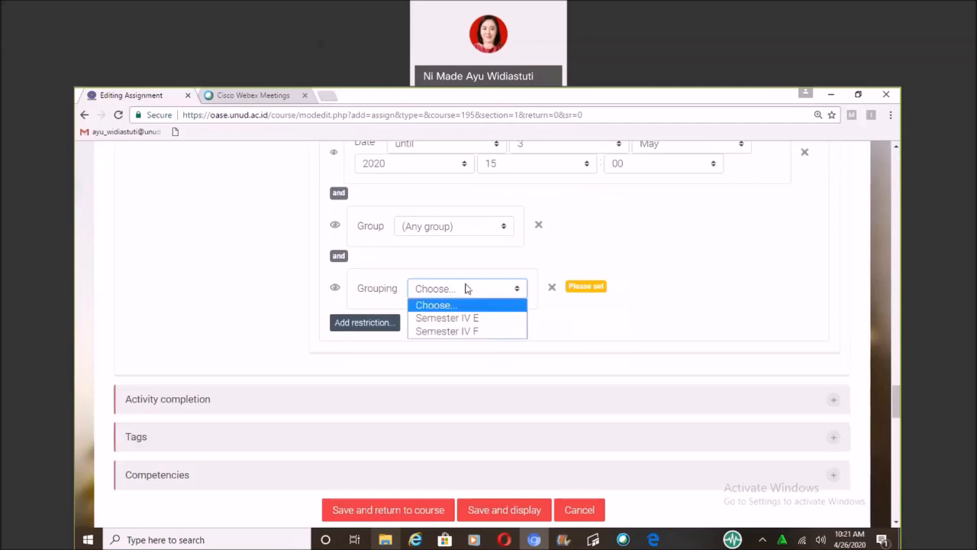
click(460, 333)
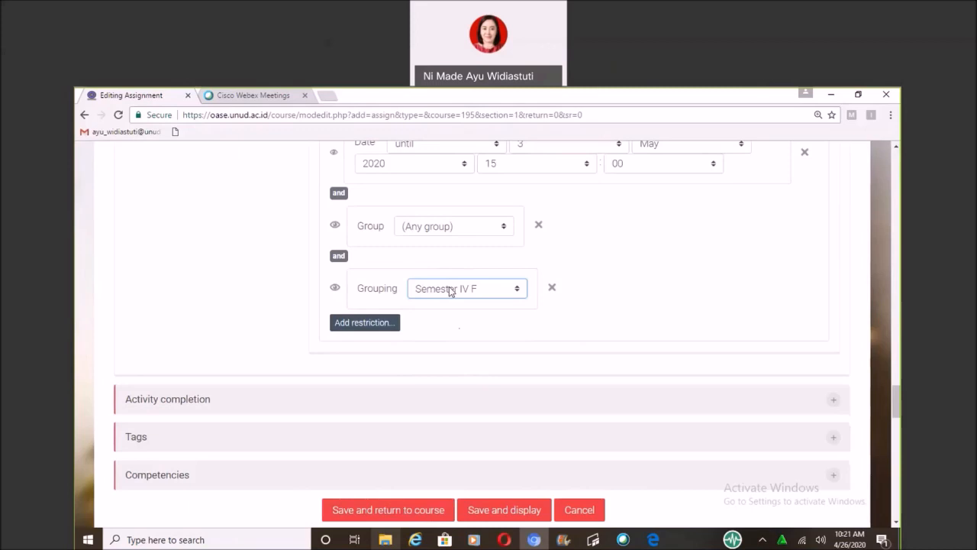
click(371, 325)
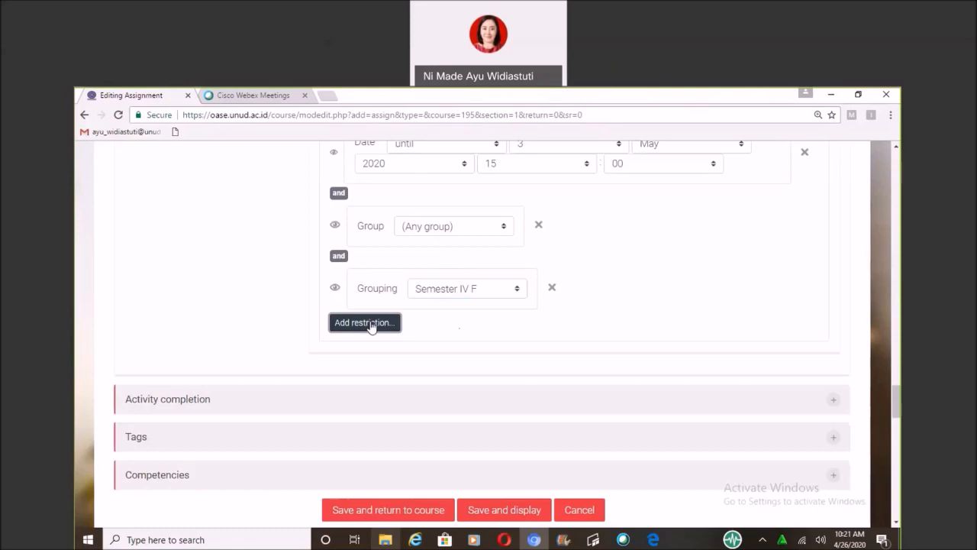
click(371, 325)
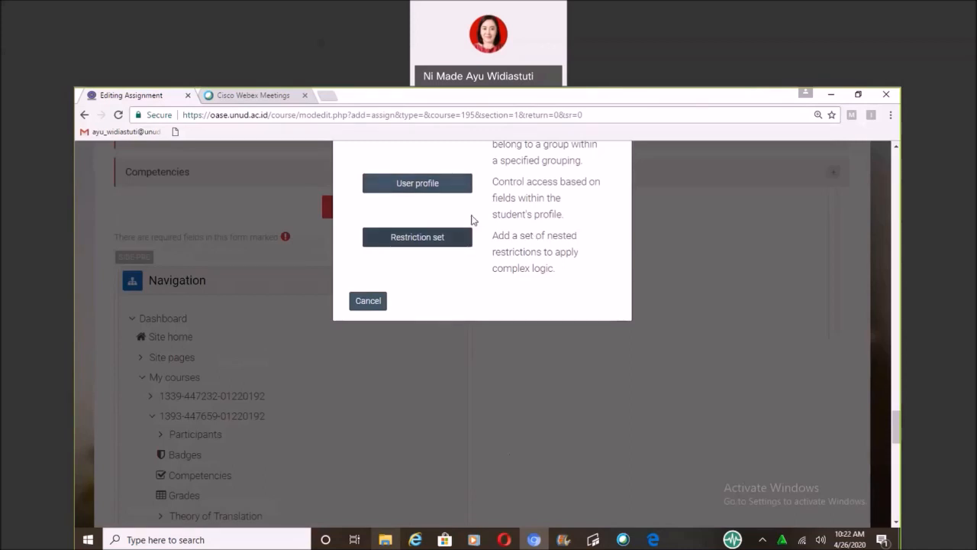
scroll(473, 225, up, 1)
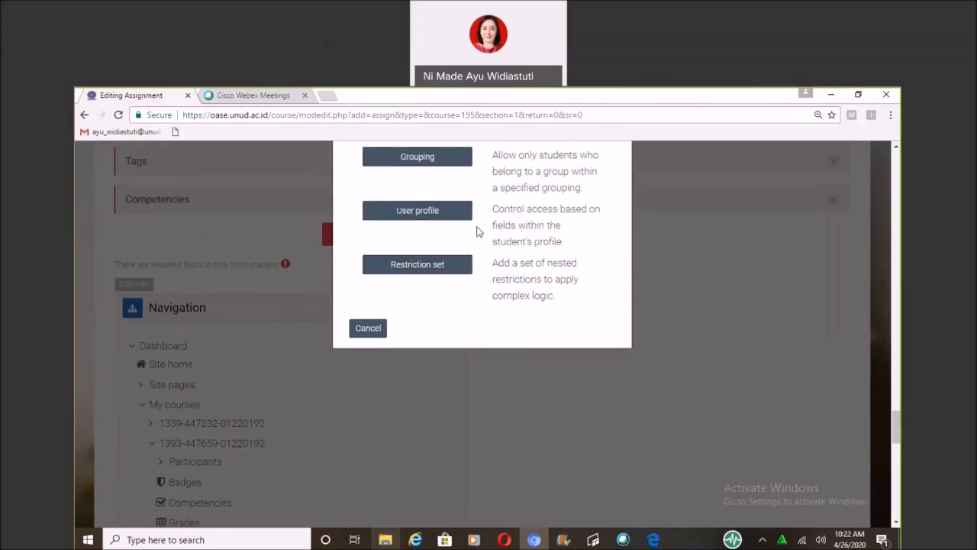
scroll(476, 229, up, 4)
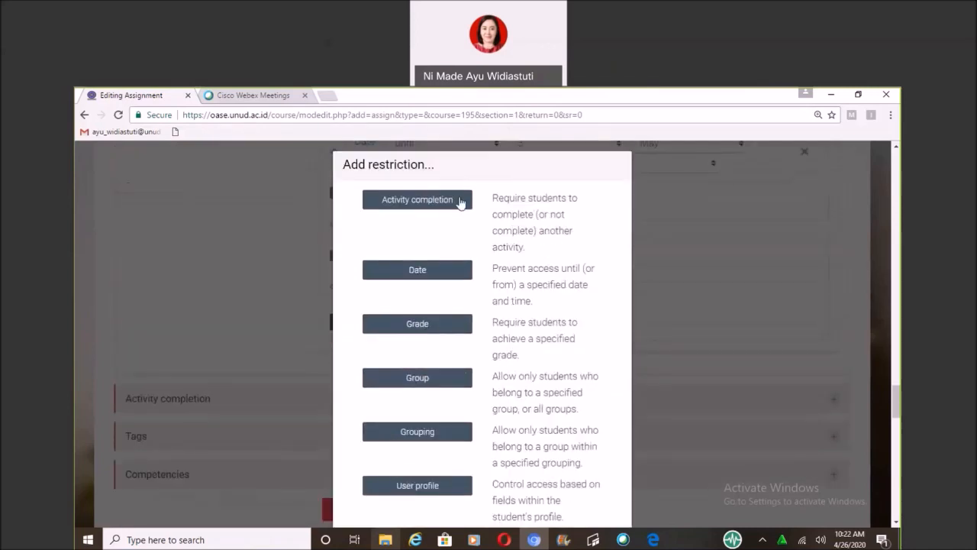
scroll(460, 202, up, 1)
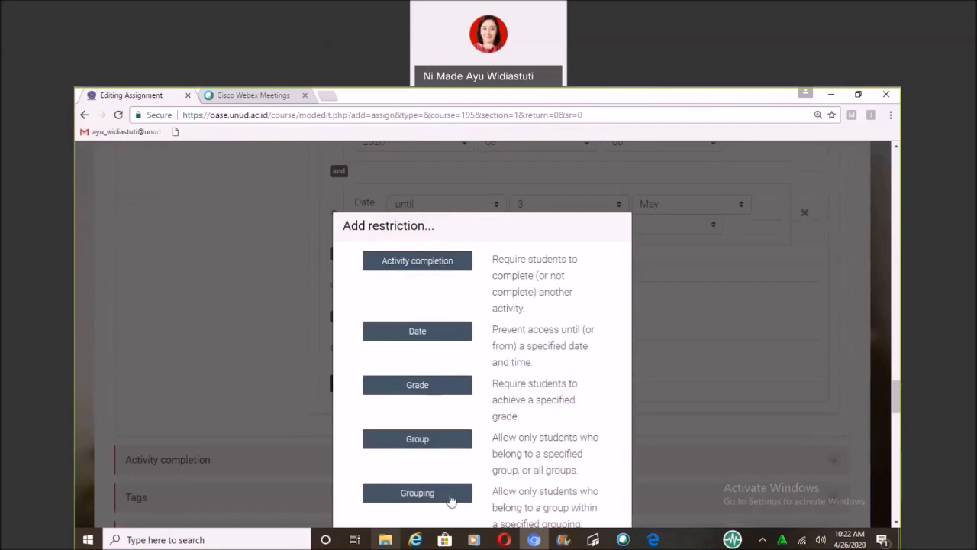
click(785, 321)
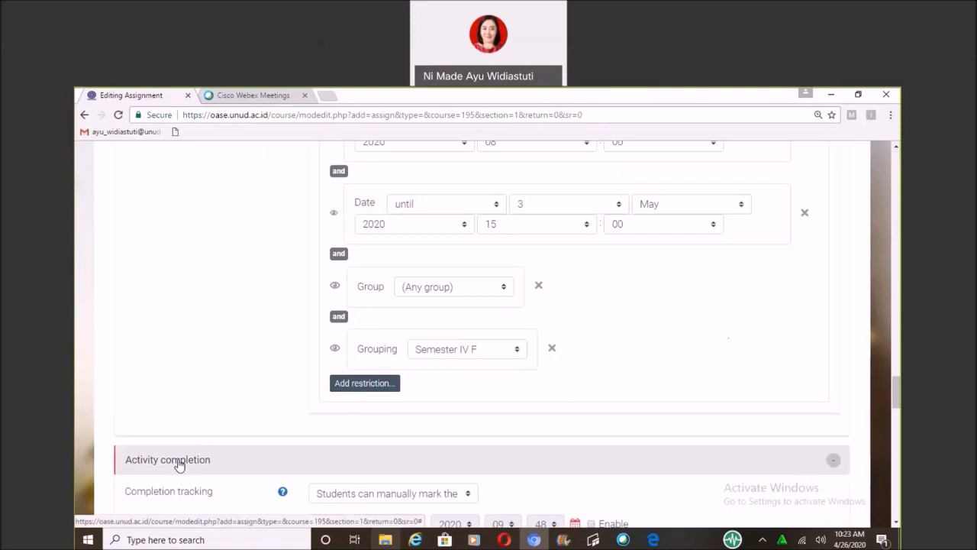
Set the assignment's completion tracking to "Students can manually mark the activity as completed".
click(177, 464)
click(177, 463)
scroll(305, 325, down, 2)
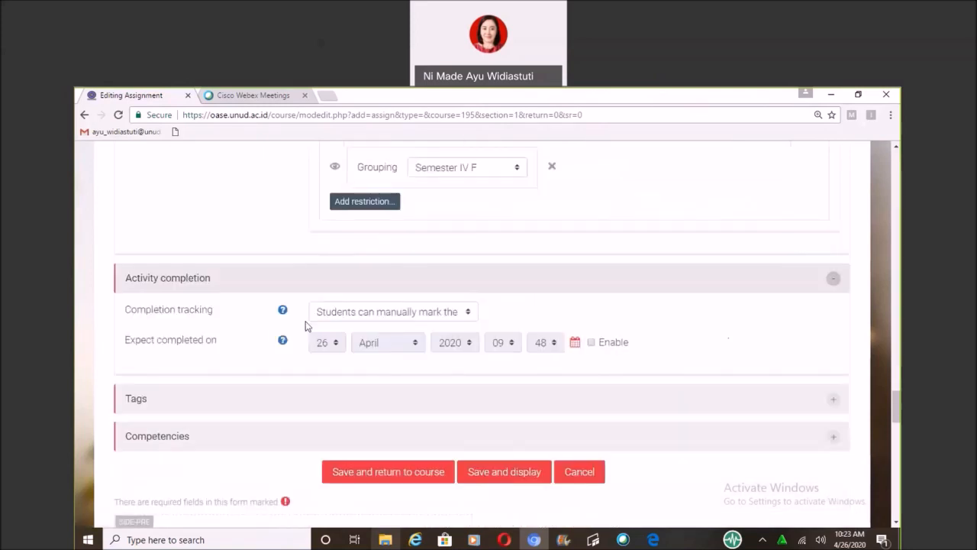
click(346, 313)
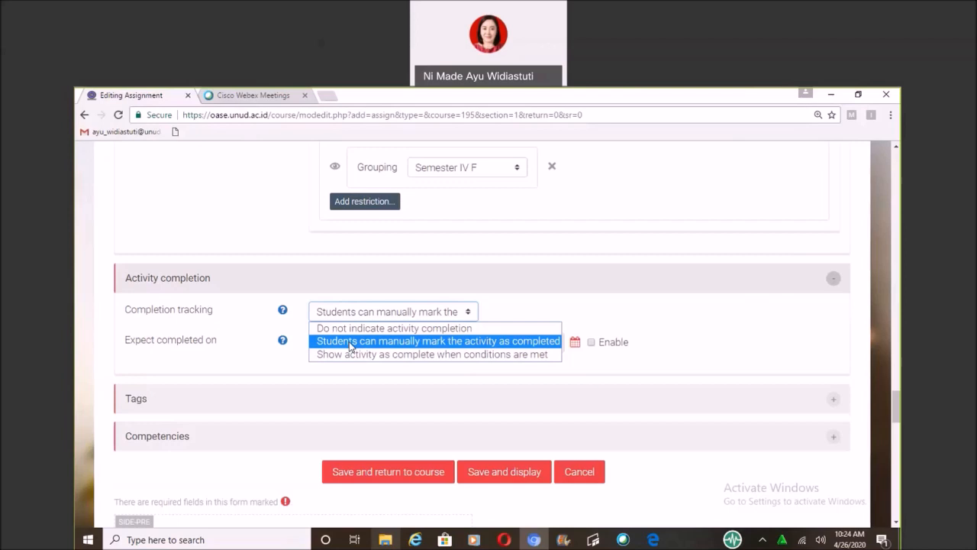
click(352, 346)
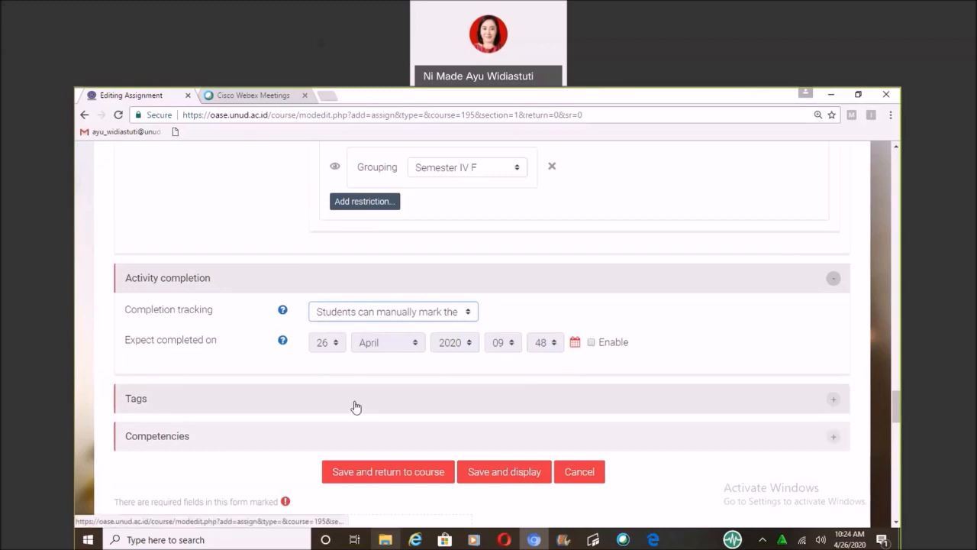
Expand the Tags and Competencies settings, and save the assignment, returning to the course.
click(356, 406)
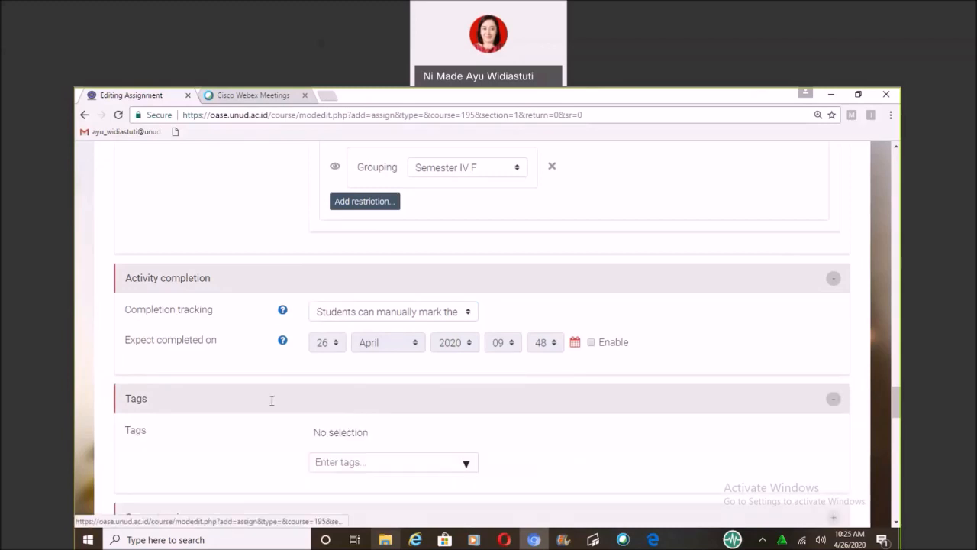
scroll(294, 414, down, 3)
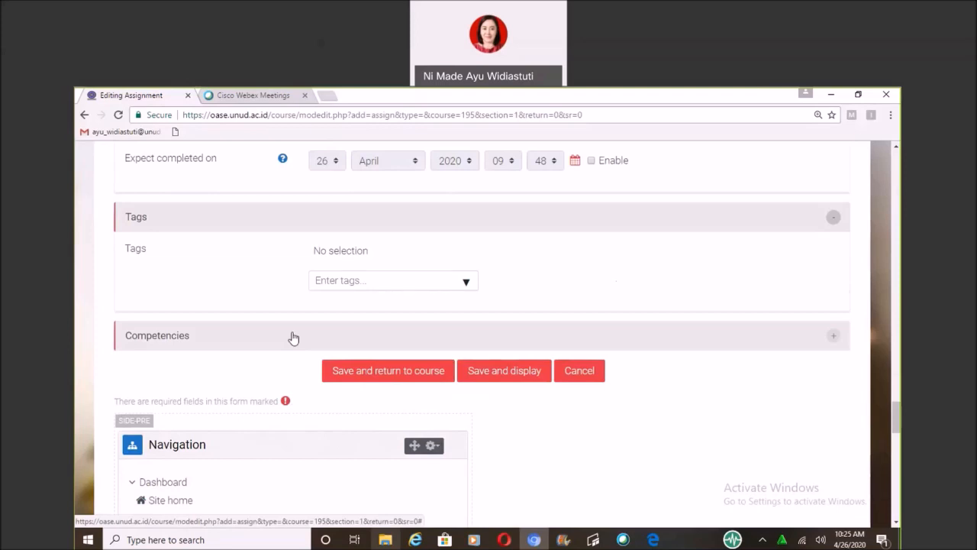
click(293, 339)
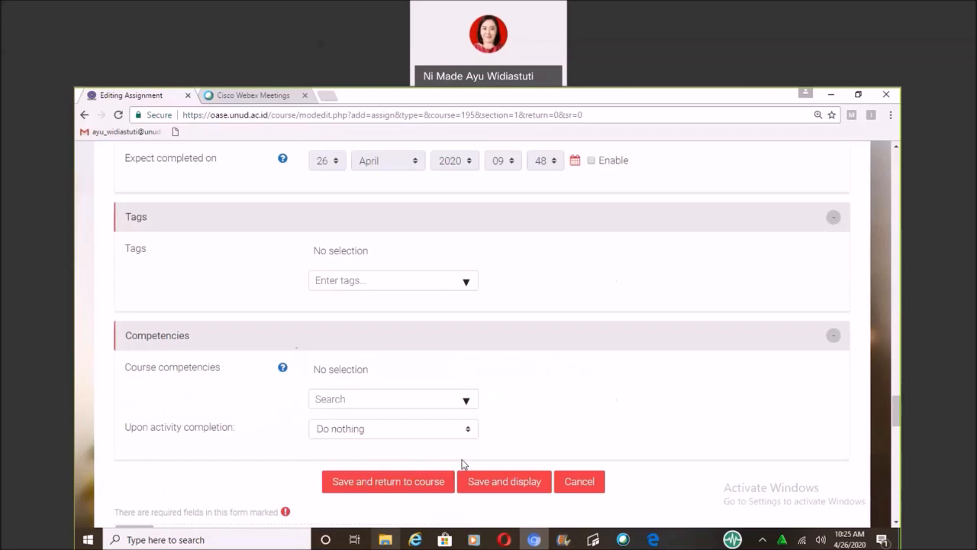
click(430, 489)
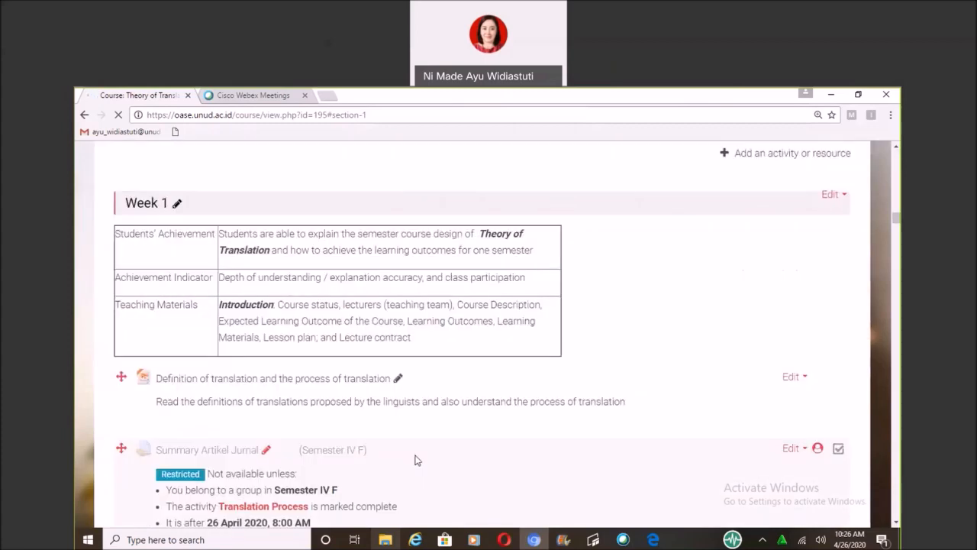
Review the access restrictions and description listed under the Summary Artikel Jurnal assignment in Week 1.
scroll(419, 428, down, 3)
scroll(419, 400, down, 3)
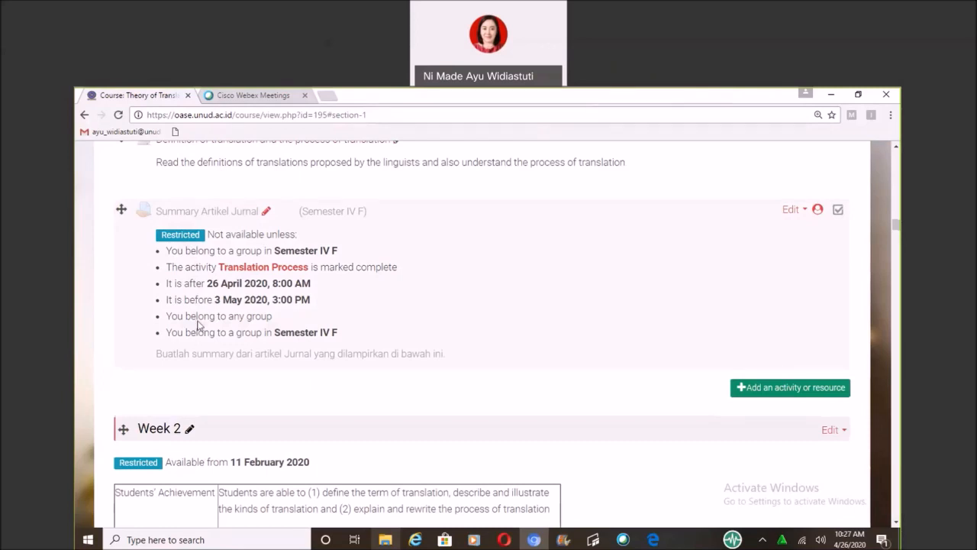
scroll(197, 325, up, 3)
scroll(219, 443, down, 2)
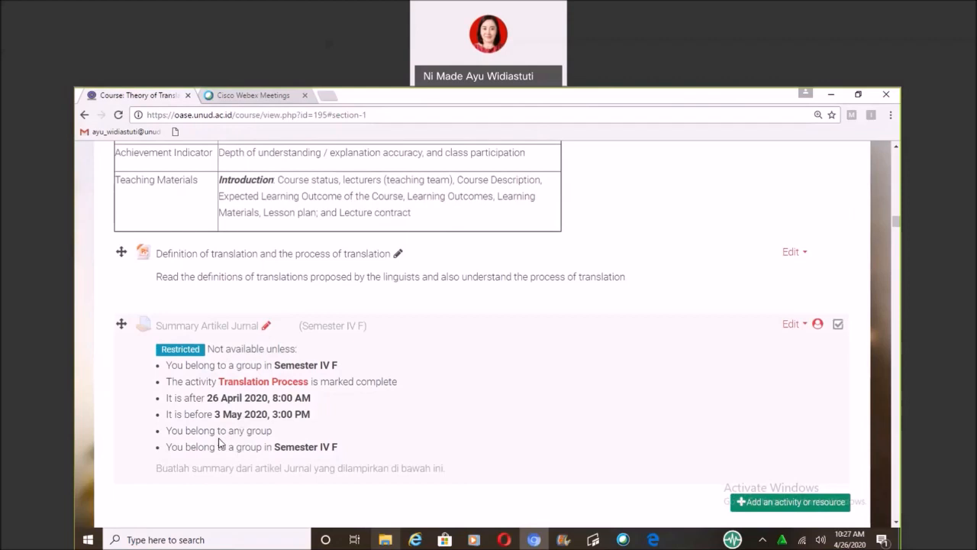
scroll(219, 443, down, 1)
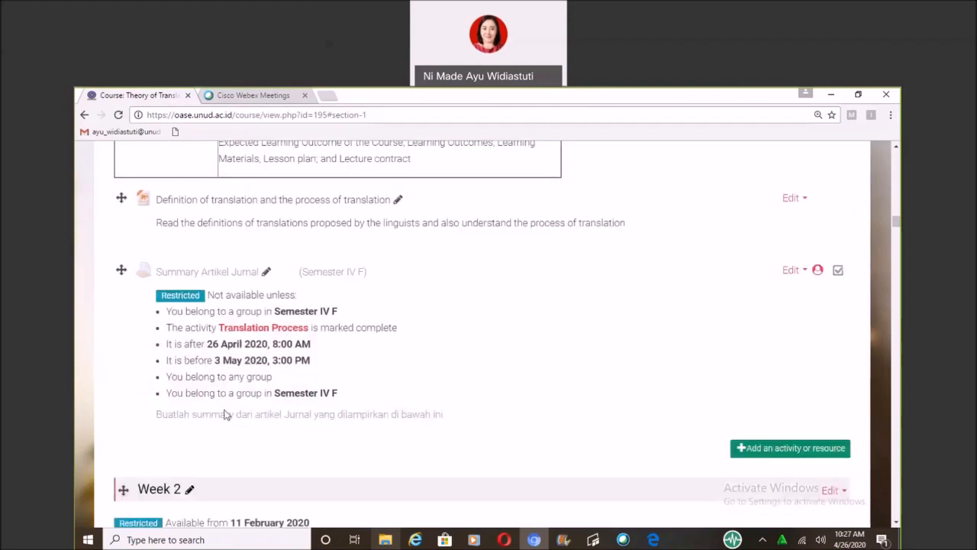